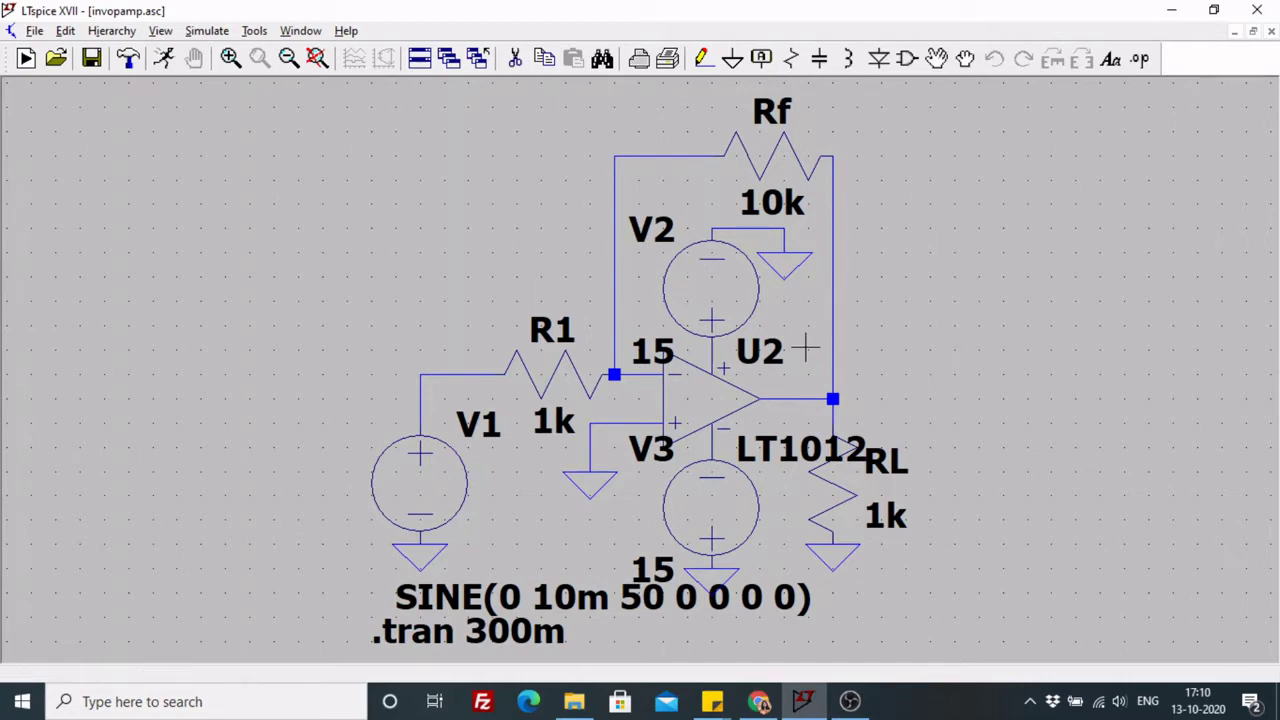
- Run the transient simulation and plot input V(n002) with the inverted output V(n003)
left_click(165, 58)
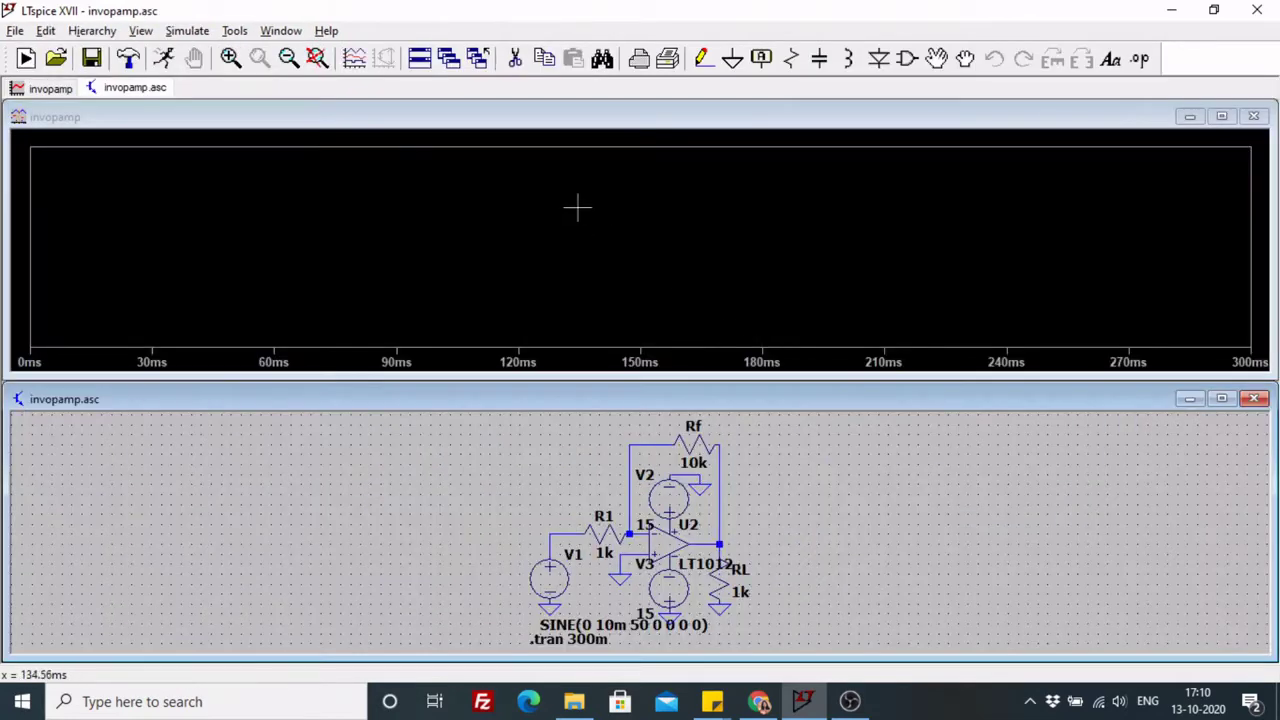
left_click(561, 529)
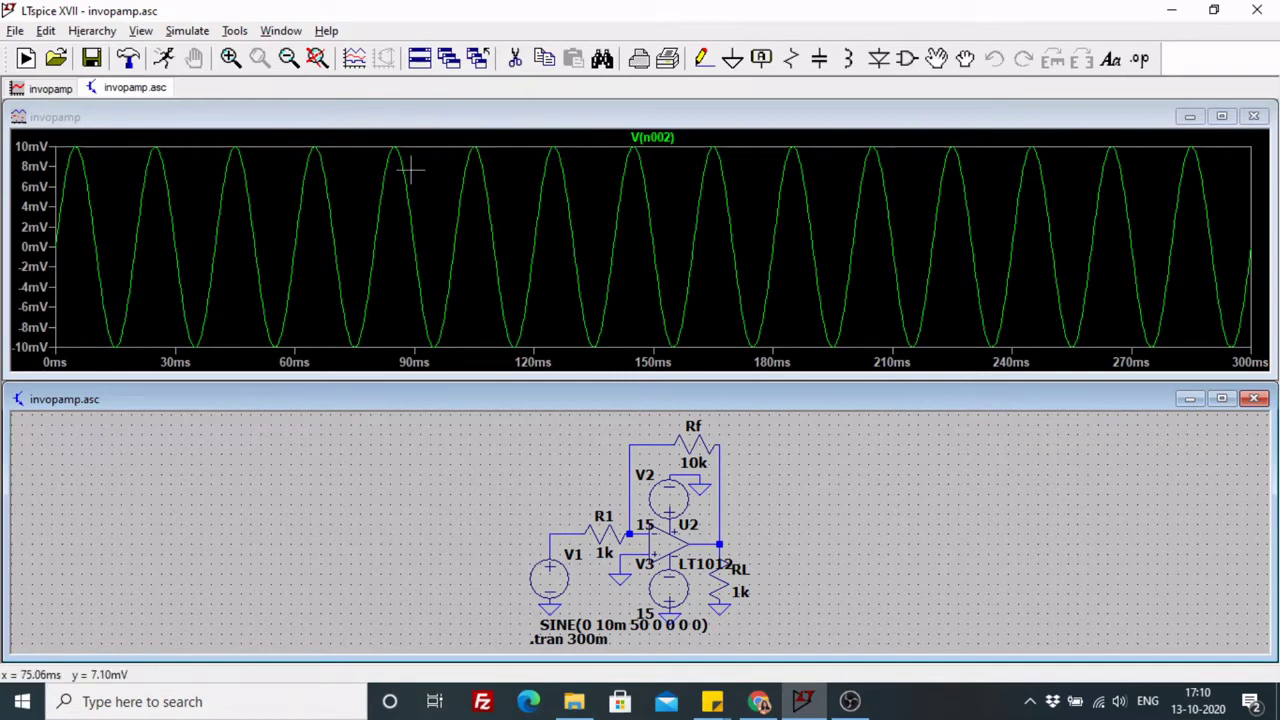
left_click(722, 545)
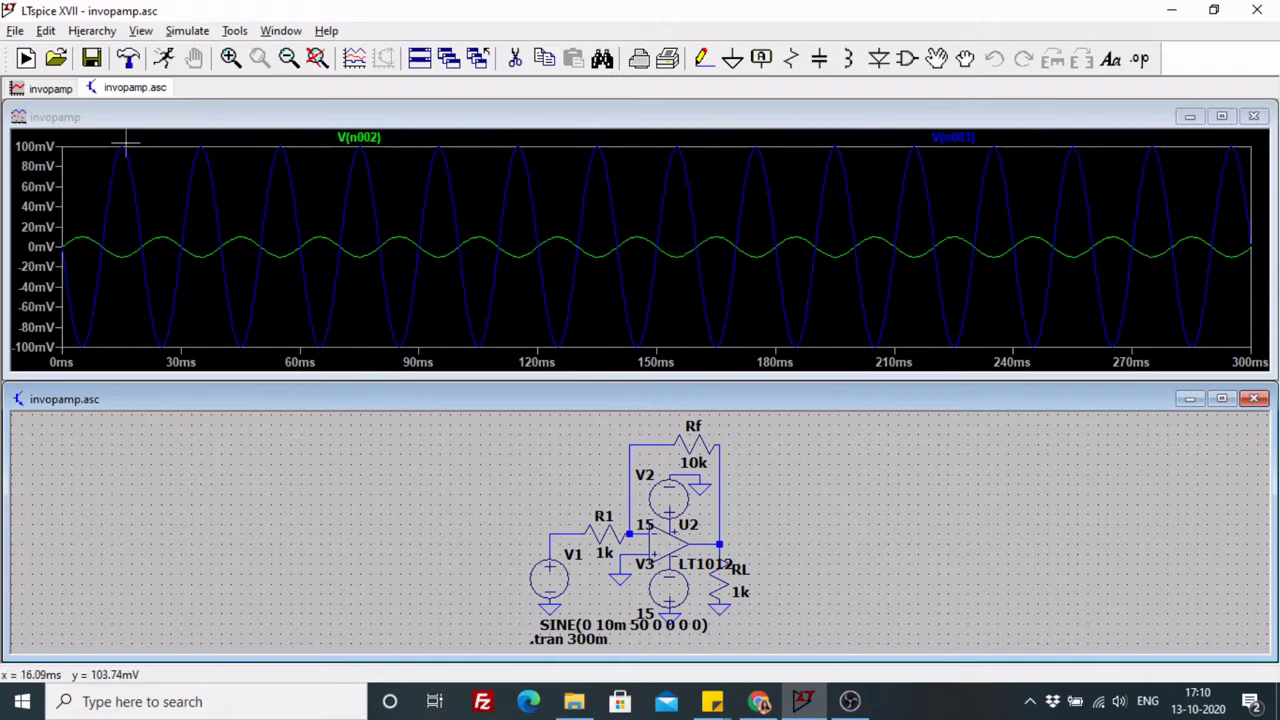
- Close the waveform plot and change feedback resistor Rf from 10k to 1k
left_click(1256, 118)
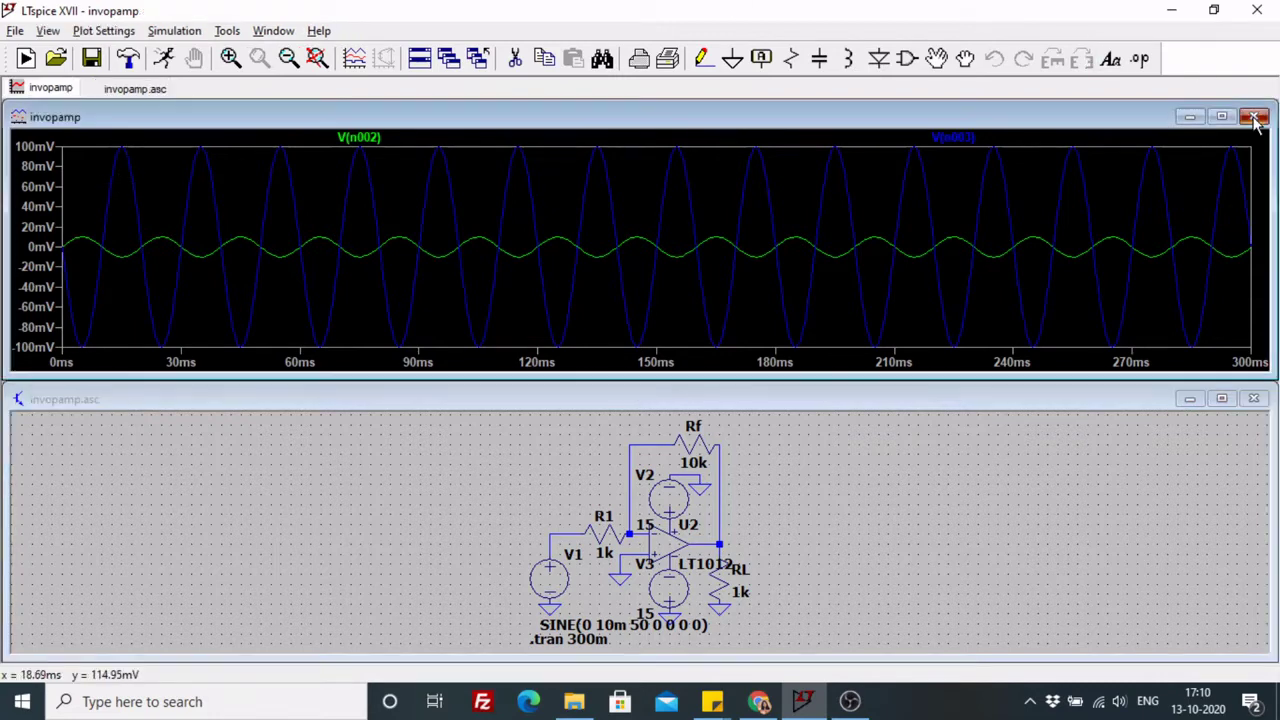
left_click(1220, 376)
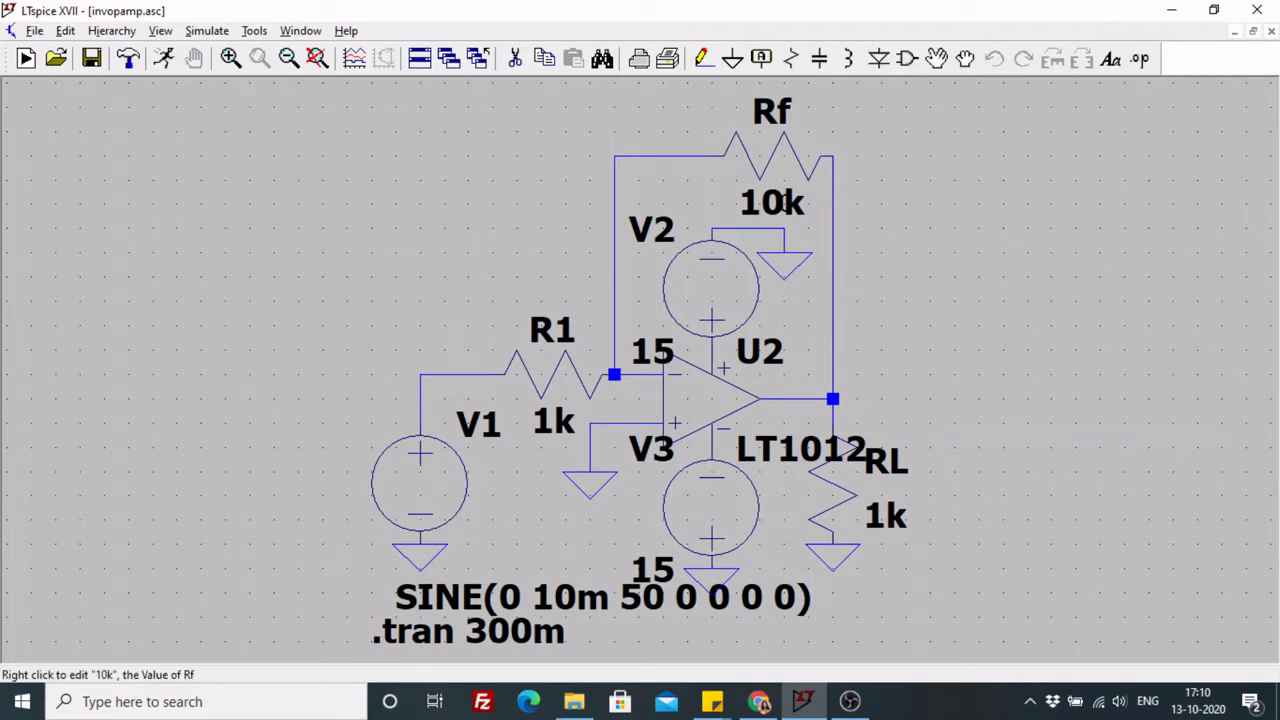
right_click(783, 201)
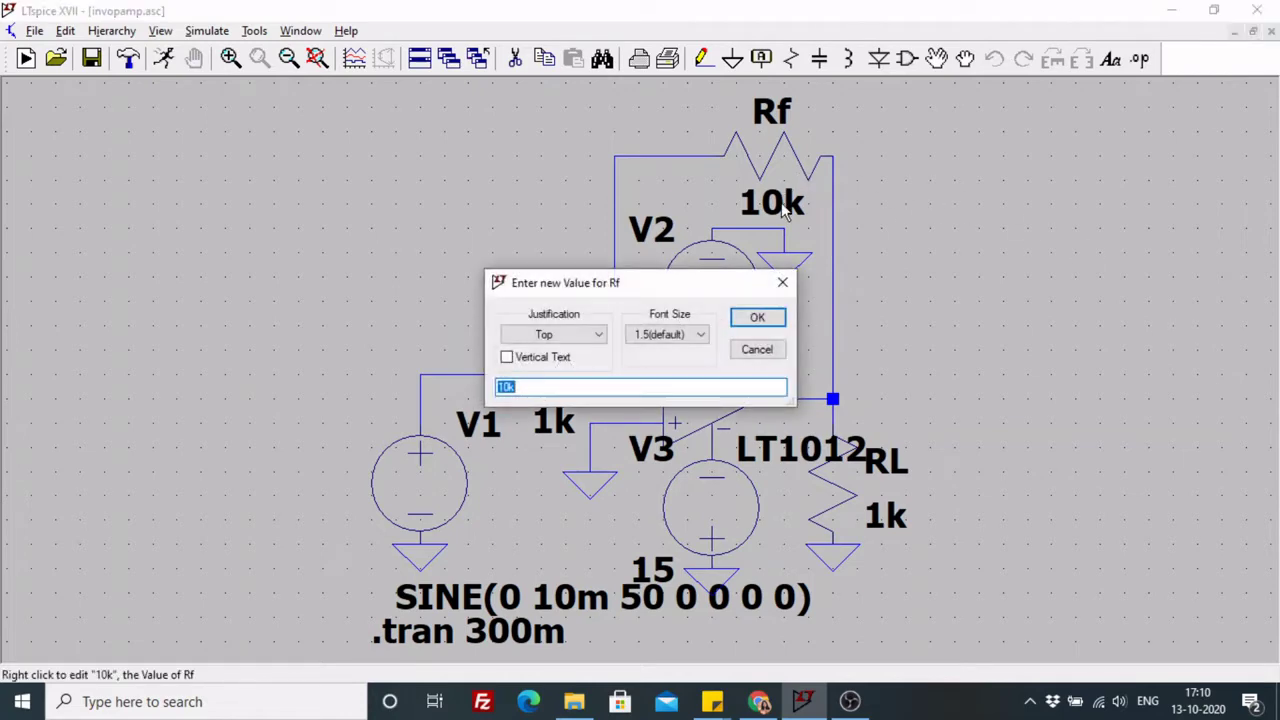
type("1k")
key("Return")
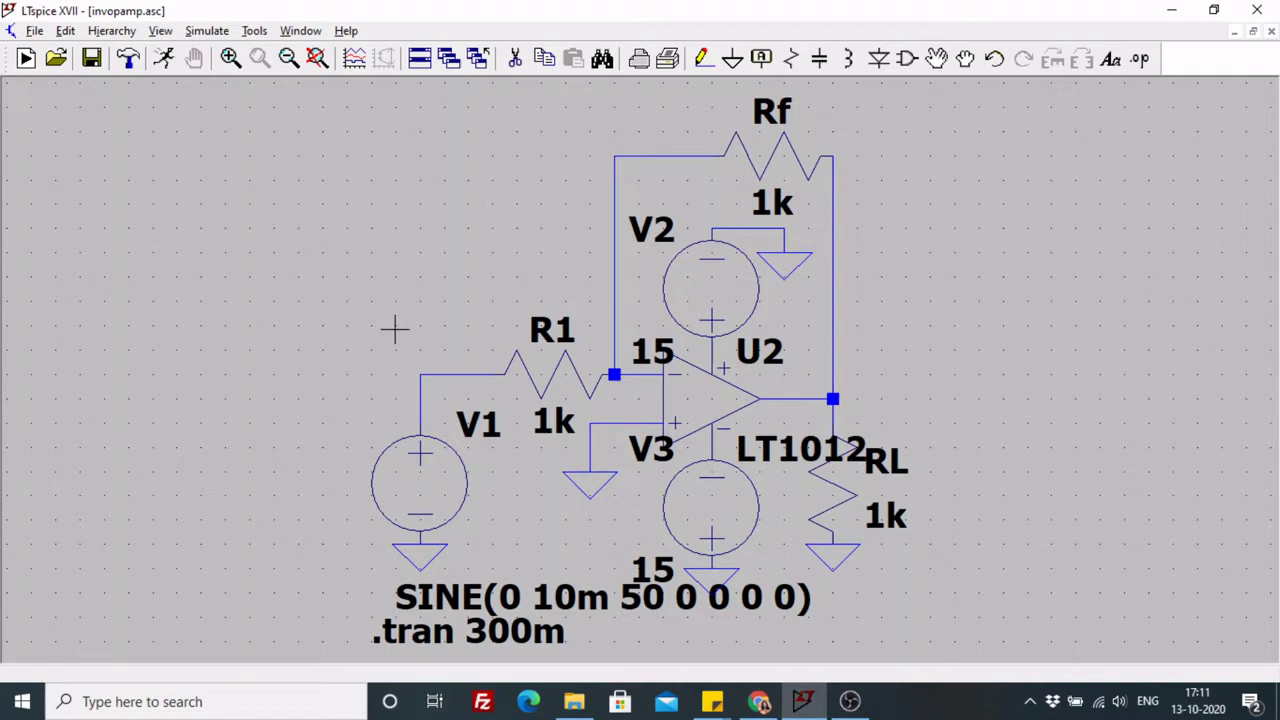
- Place a horizontal resistor R2 above the circuit, left of Rf
left_click(790, 58)
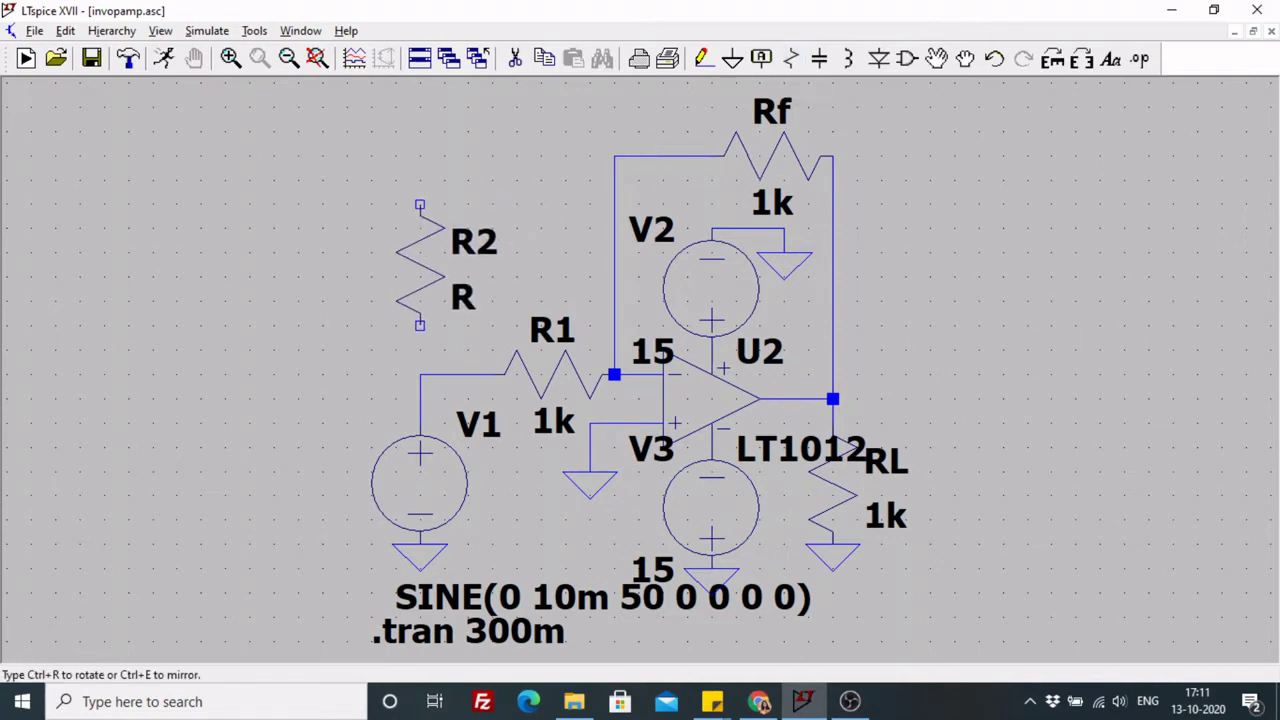
key("ctrl+r")
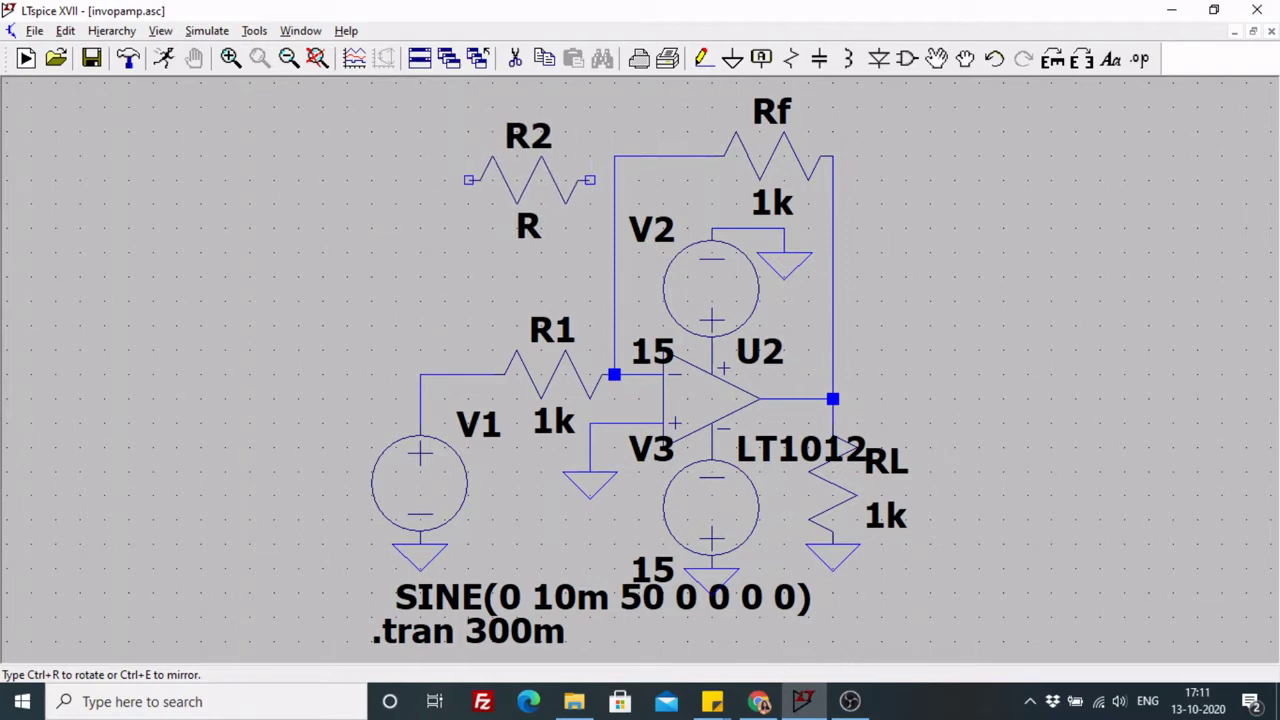
left_click(505, 155)
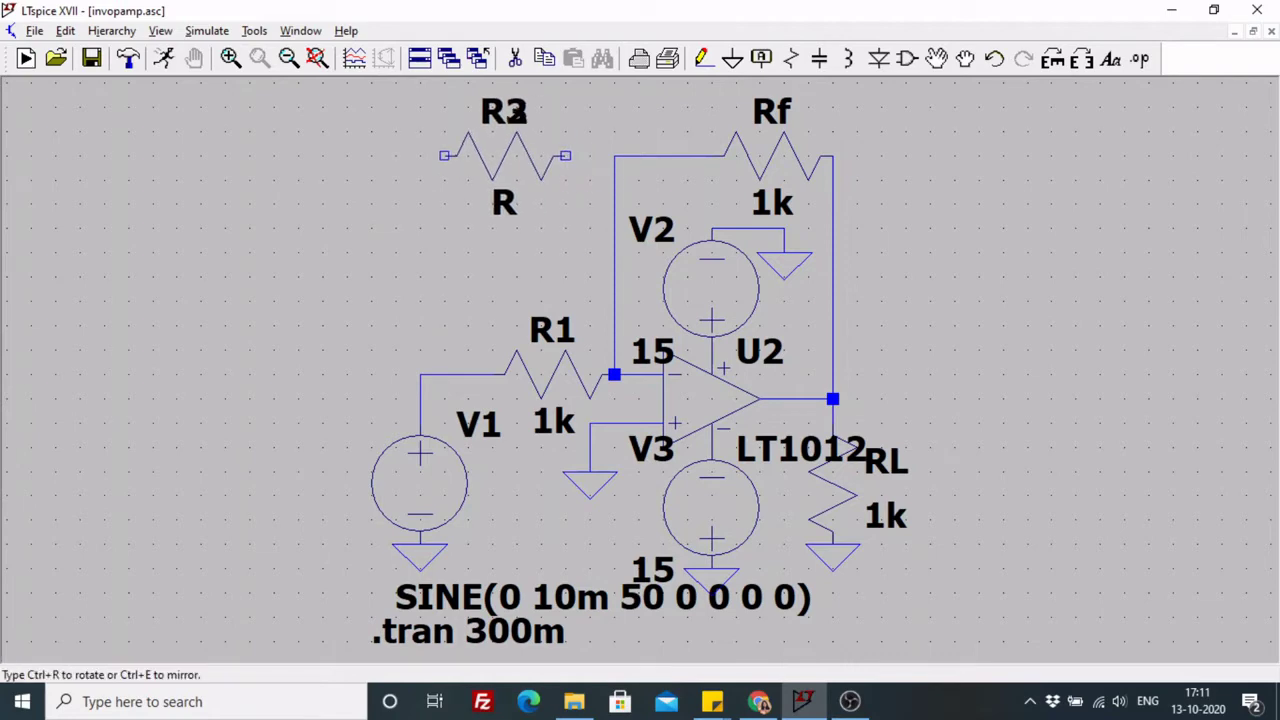
key("Escape")
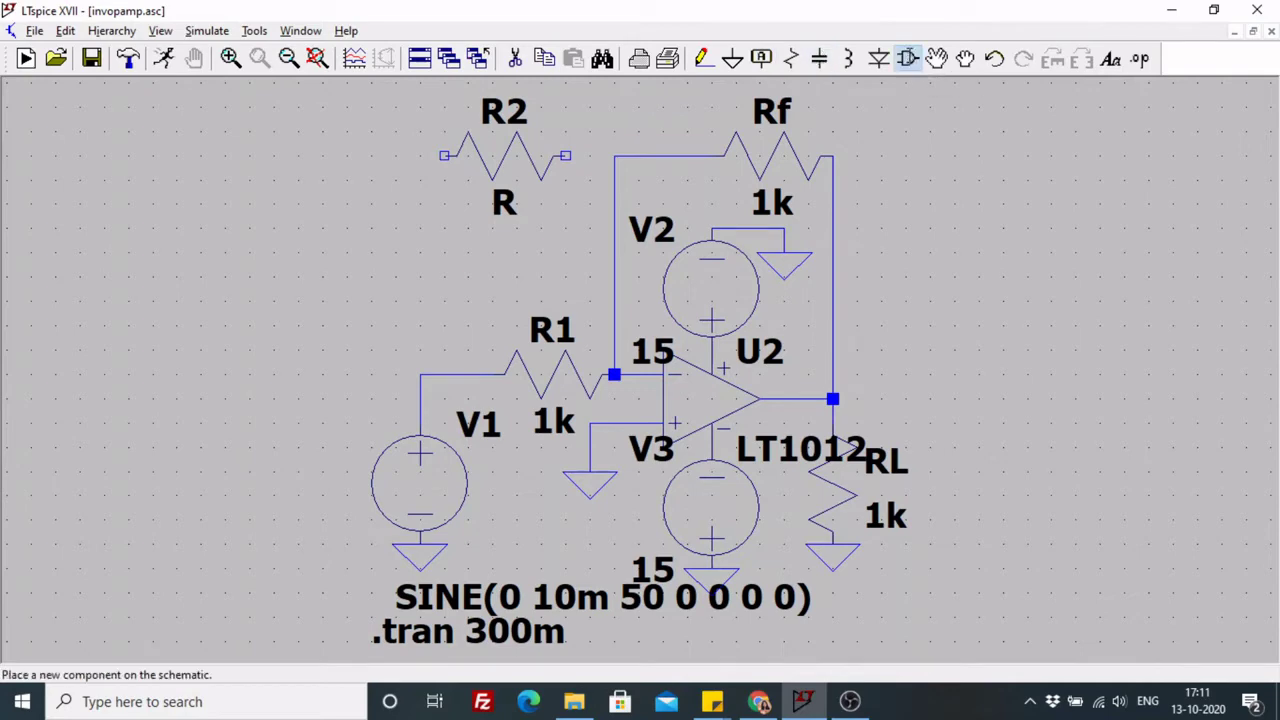
- Place voltage source V4 left of the circuit and ground its bottom terminal
left_click(907, 58)
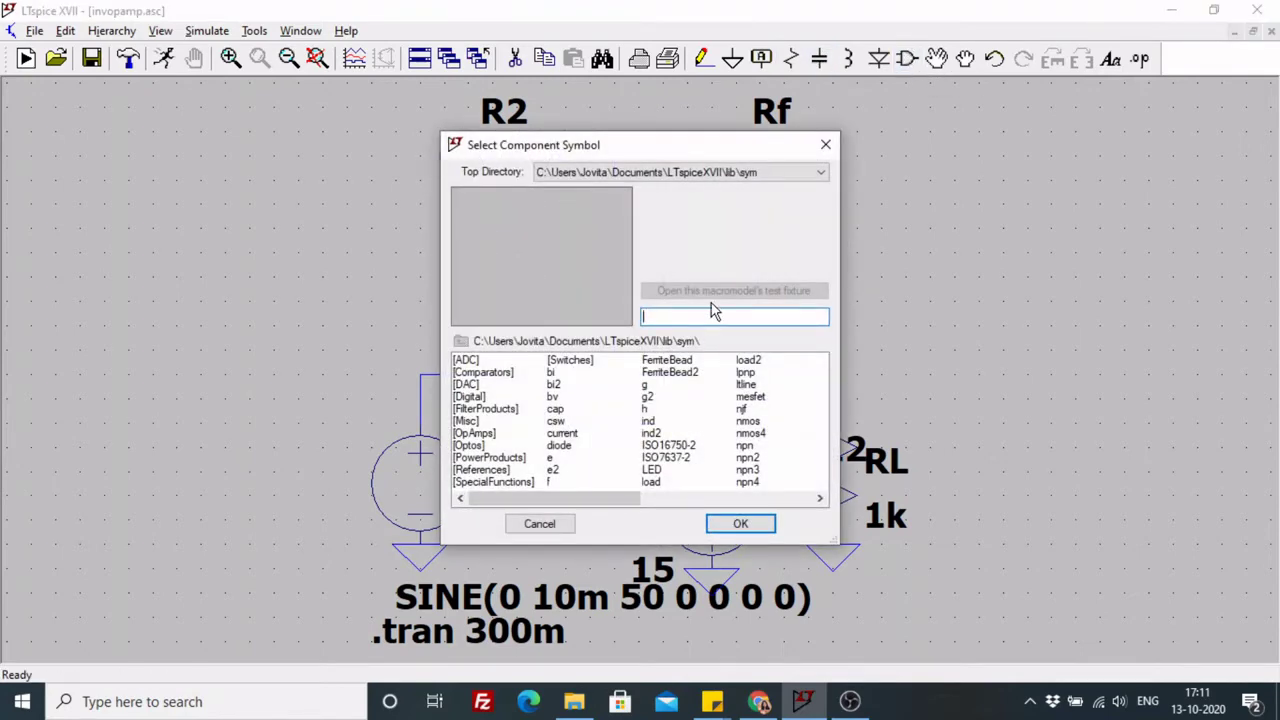
type("vol")
key("Return")
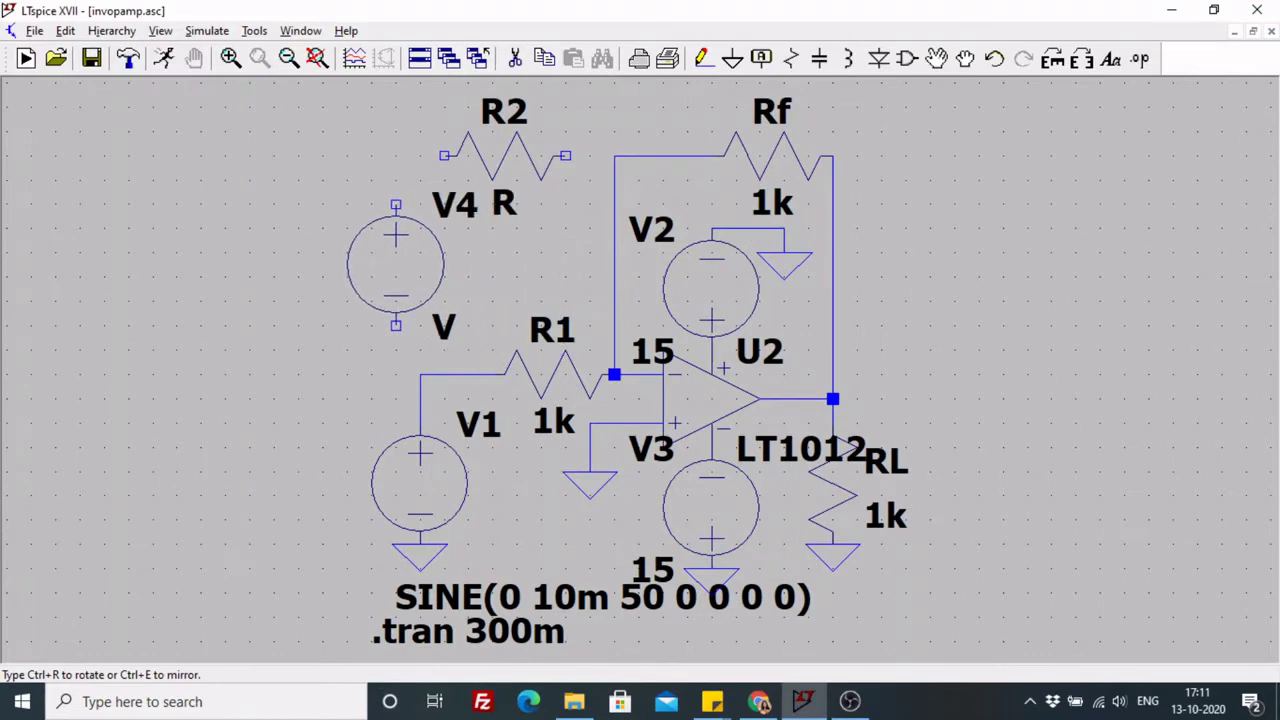
left_click(371, 265)
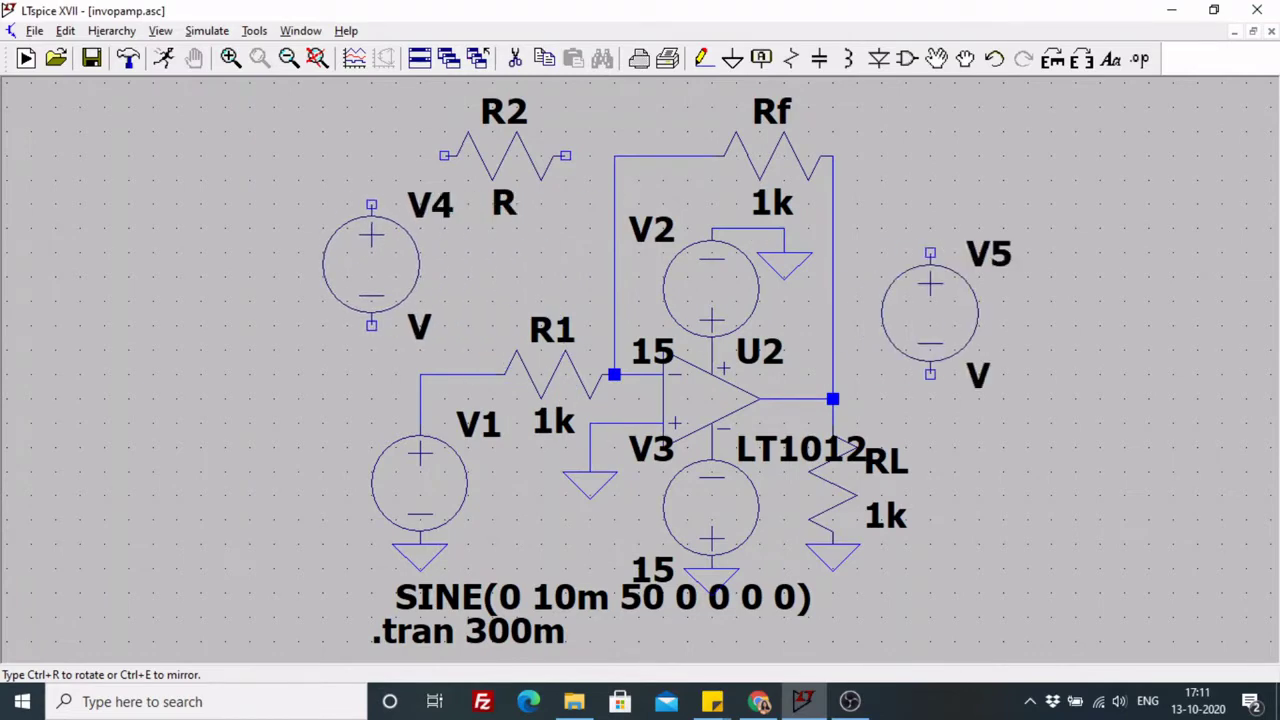
key("Escape")
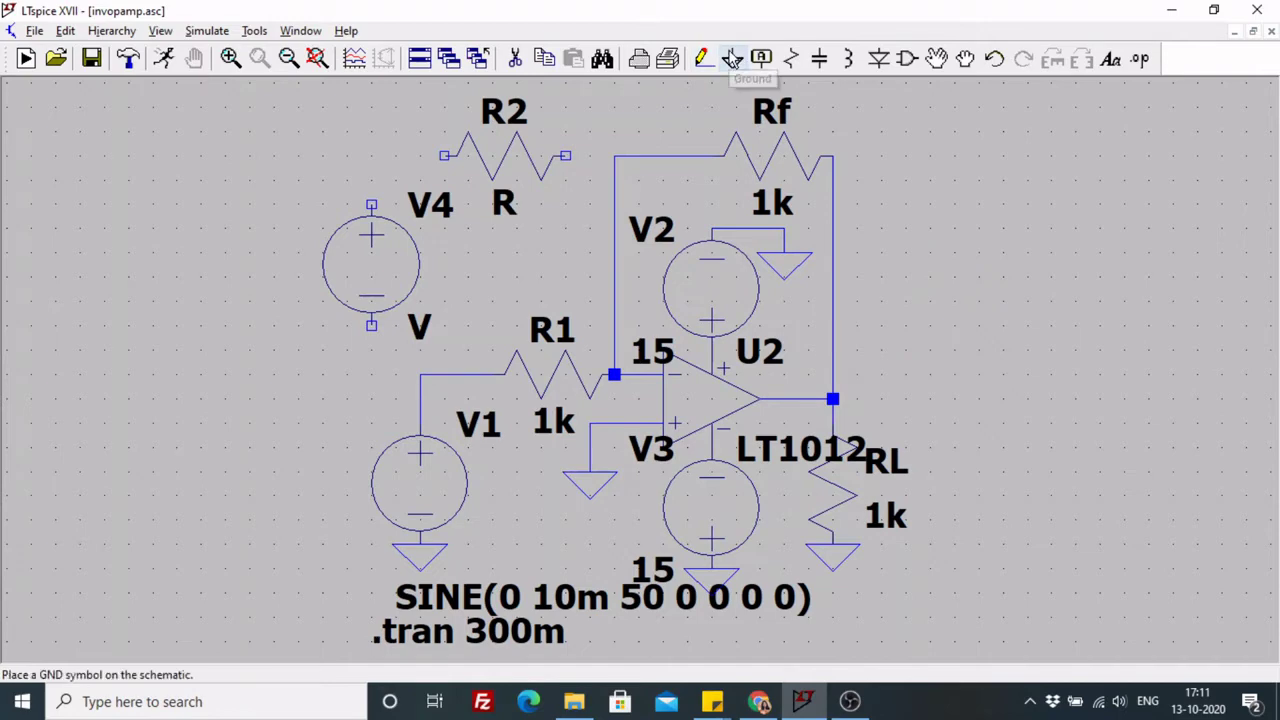
left_click(733, 57)
left_click(372, 328)
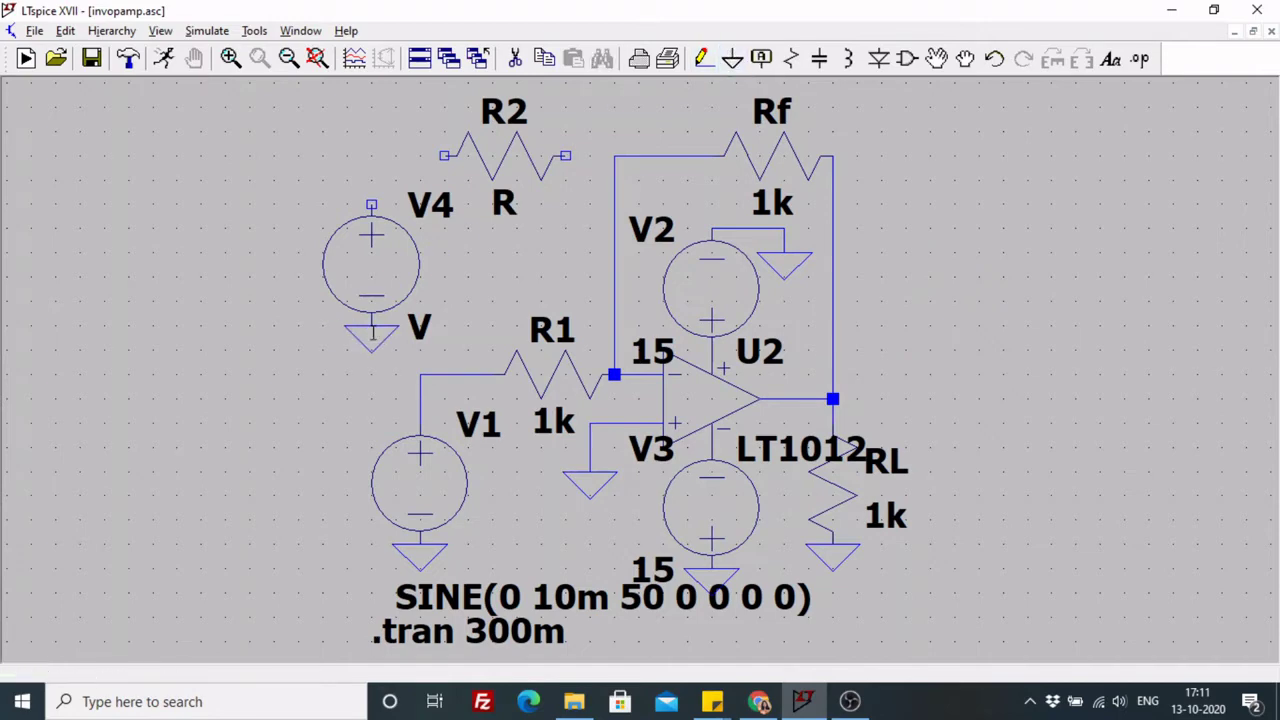
key("Escape")
- Wire V4's top terminal through R2 to the inverting-input junction
left_click(703, 58)
left_click(371, 204)
left_click(444, 156)
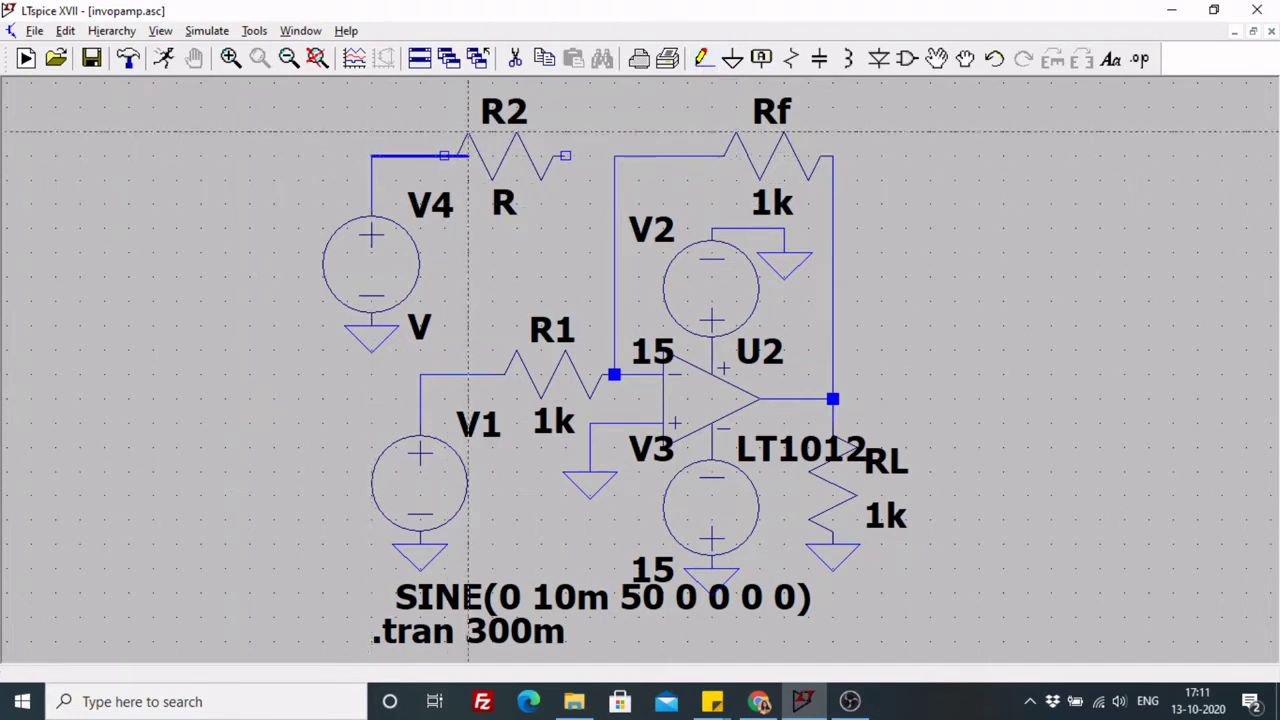
left_click(565, 156)
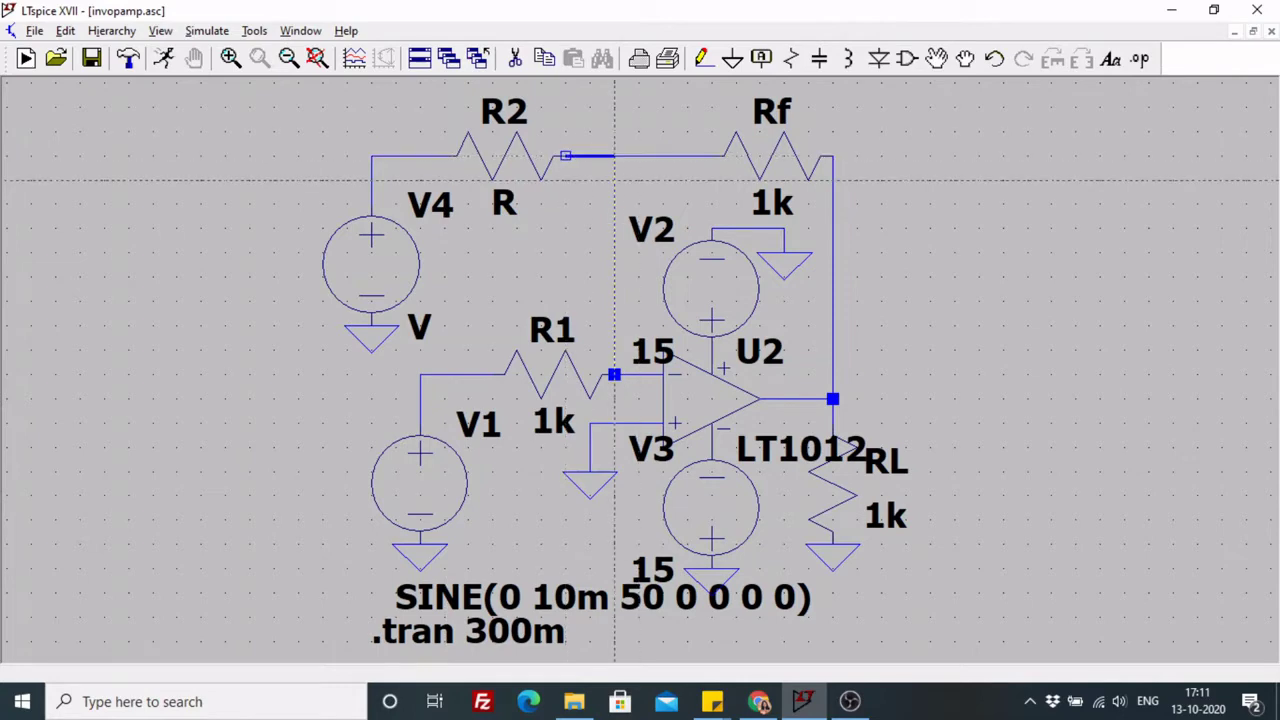
left_click(614, 156)
key("Escape")
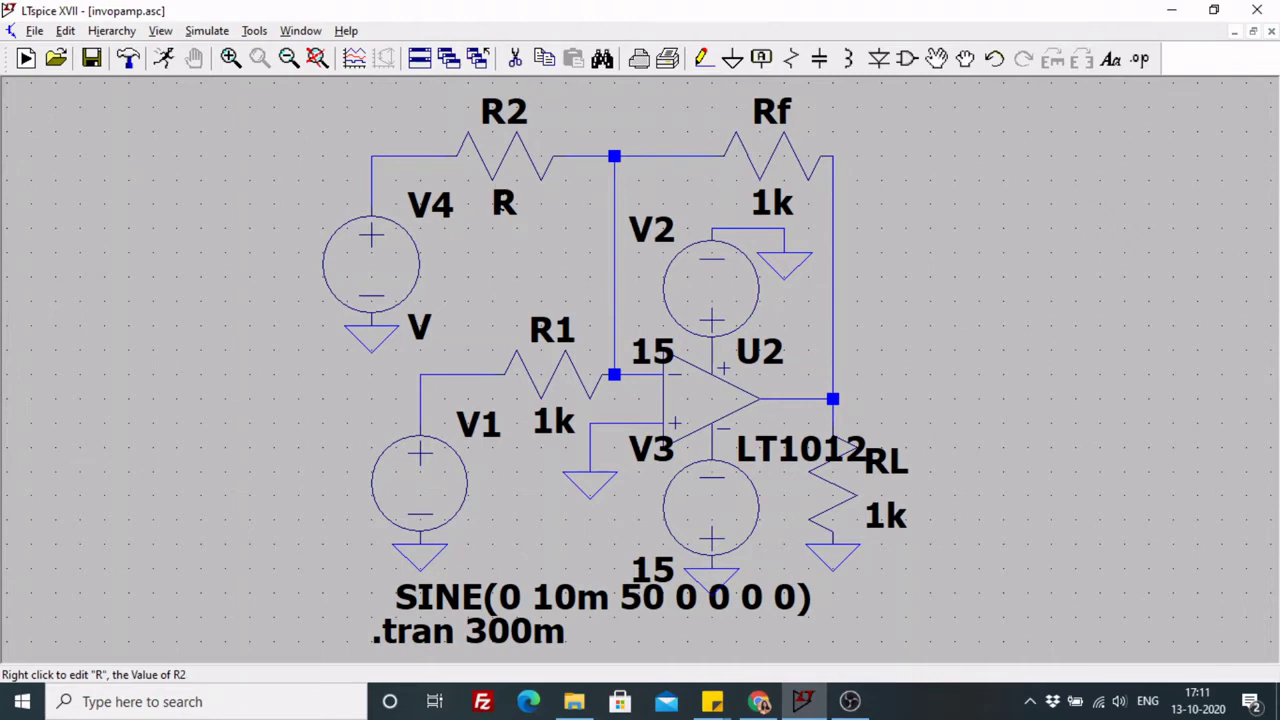
- Set resistor R2's value to 1k
right_click(503, 206)
type("1k")
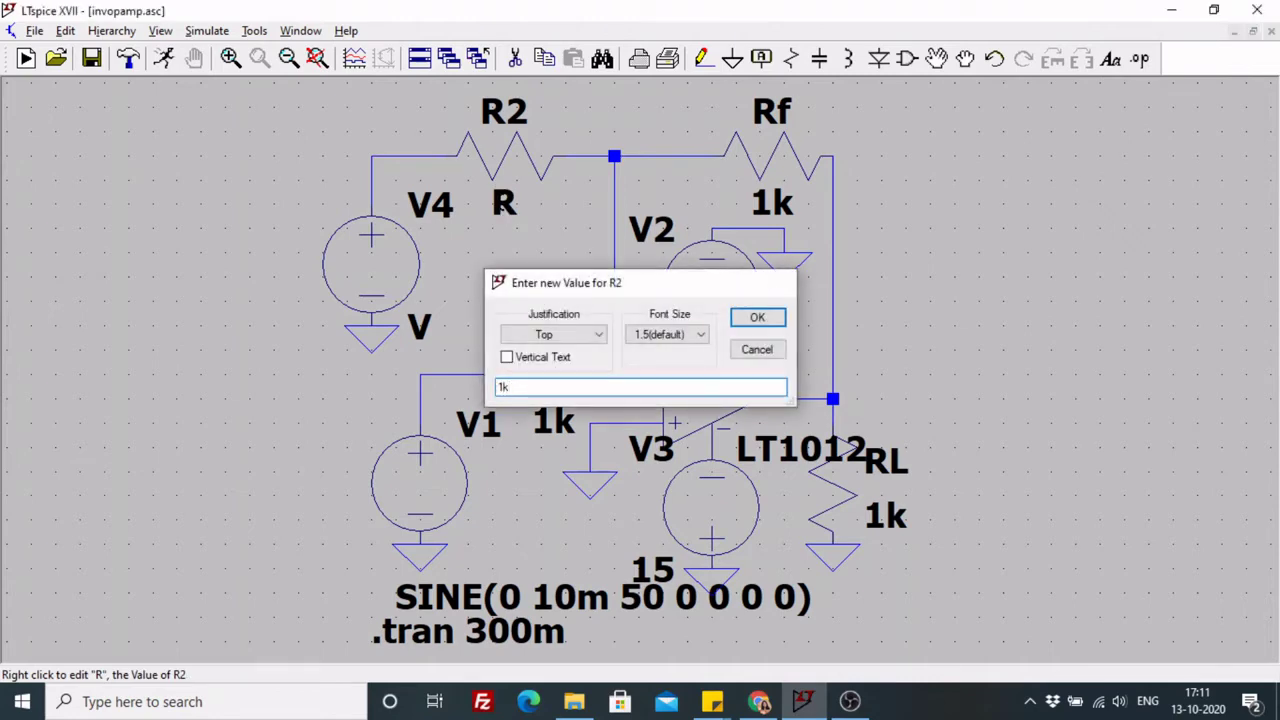
key("Return")
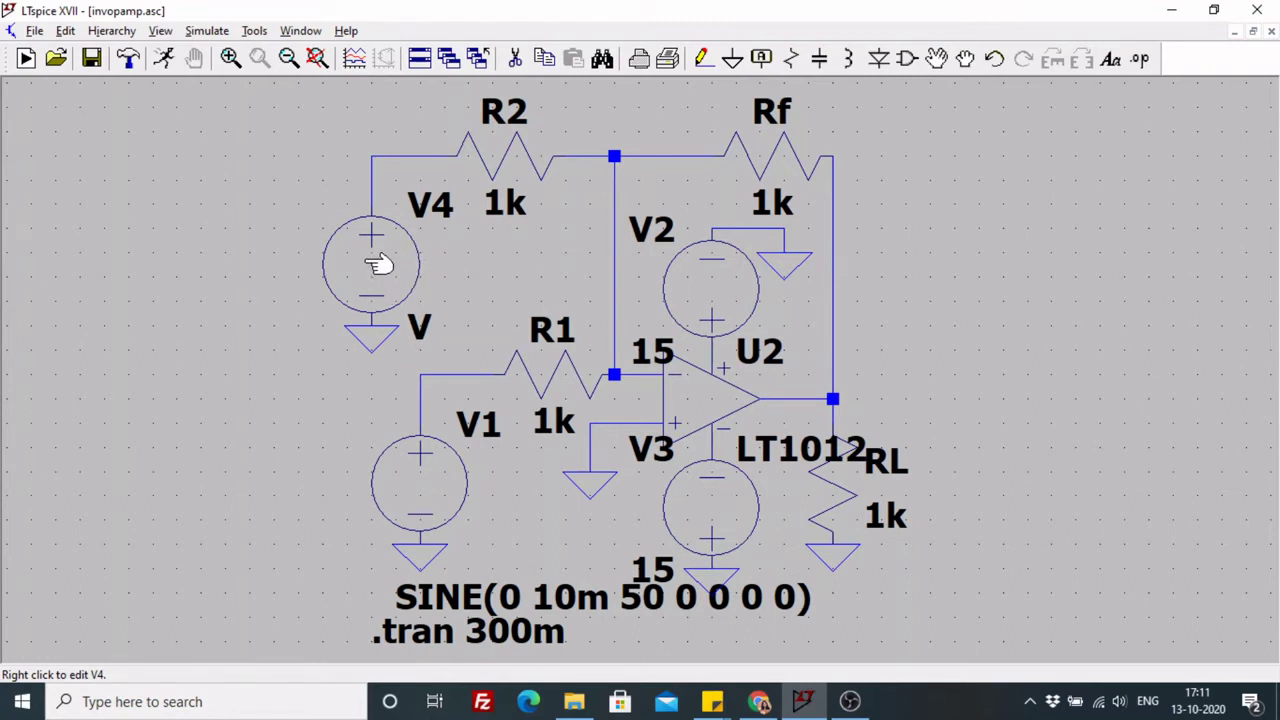
- Make V4 a 0-offset, 20 mV, 50 Hz sine and move its label left
right_click(378, 265)
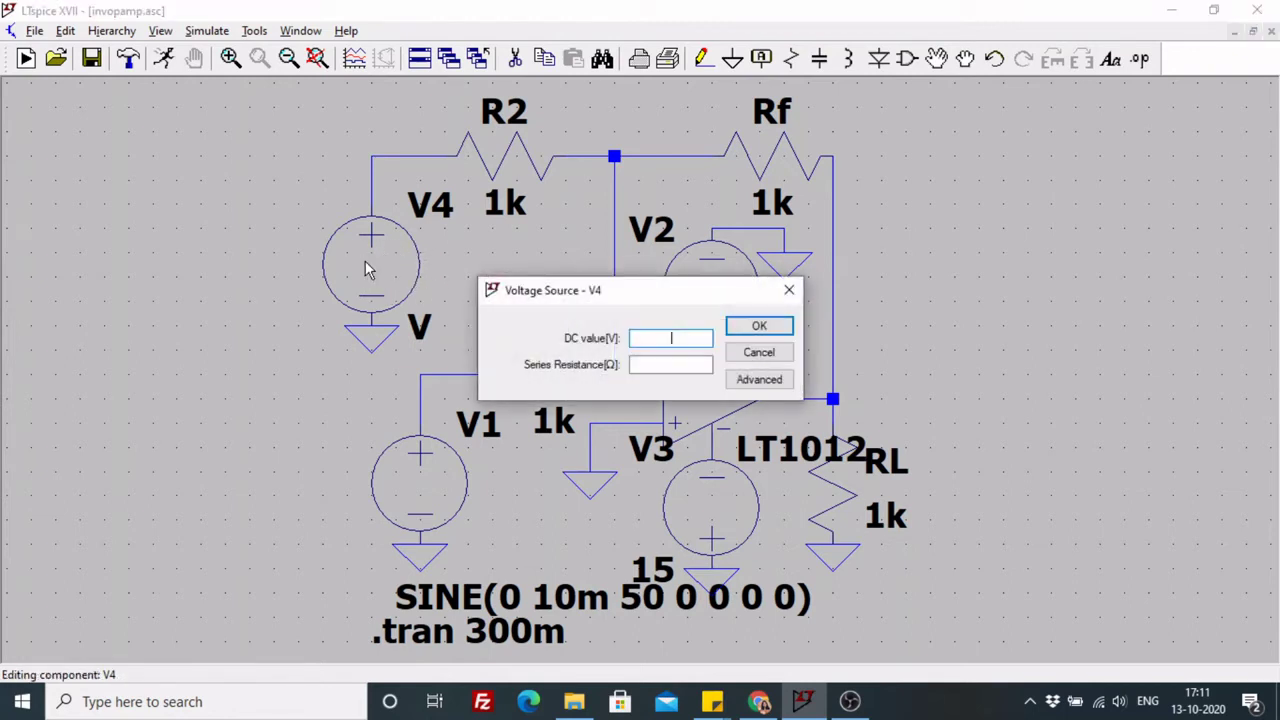
left_click(759, 380)
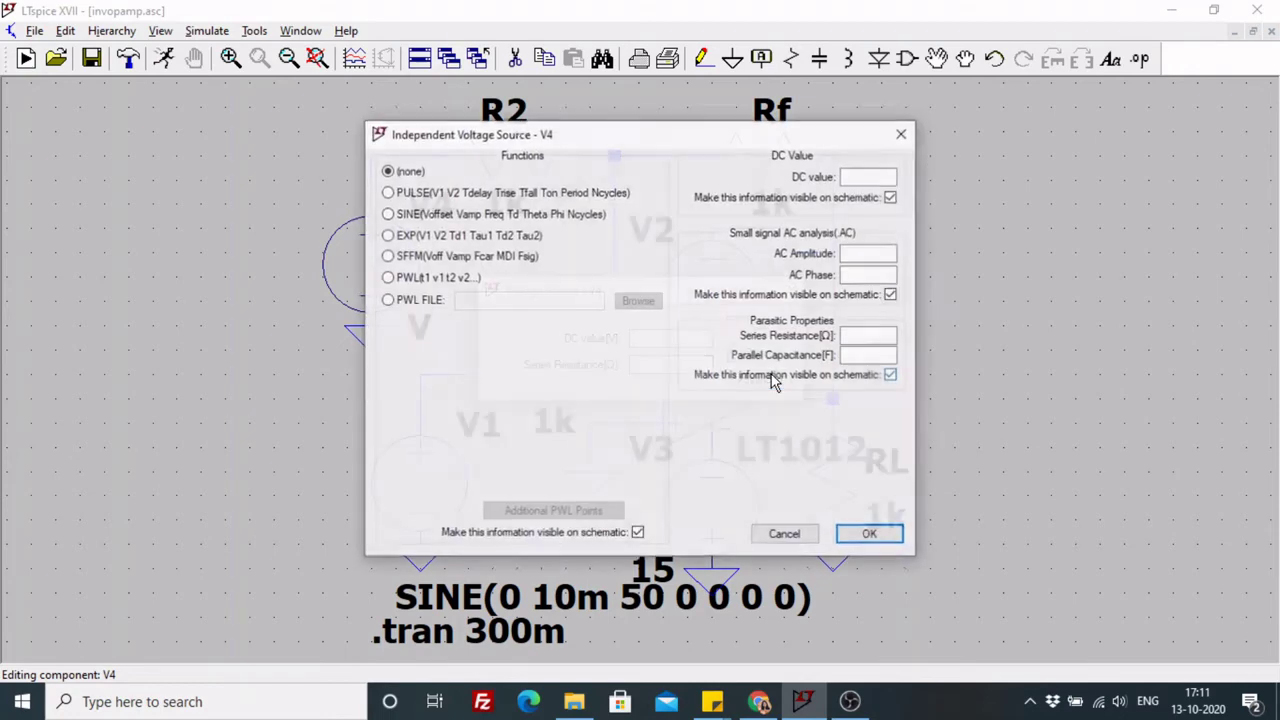
left_click(462, 213)
left_click(610, 342)
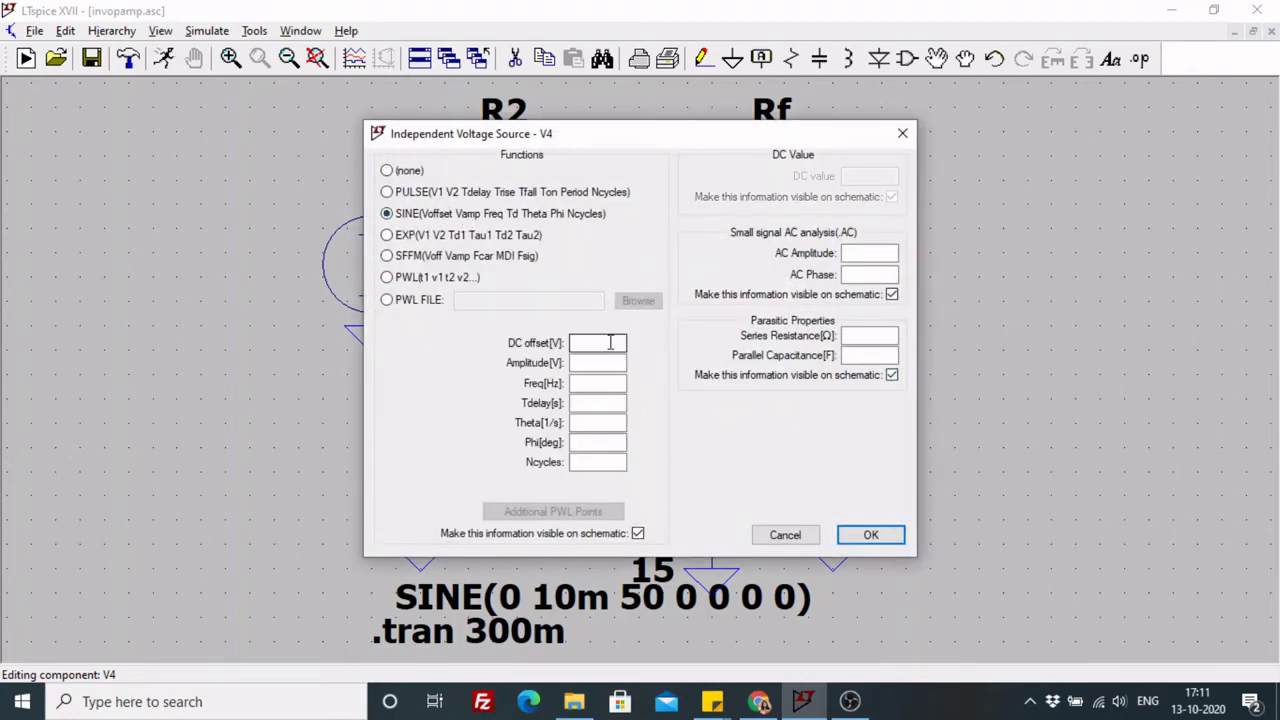
type("0")
left_click(598, 362)
type("20m")
type("50")
type("0")
key("Tab")
type("0")
key("Tab")
type("0")
type("0")
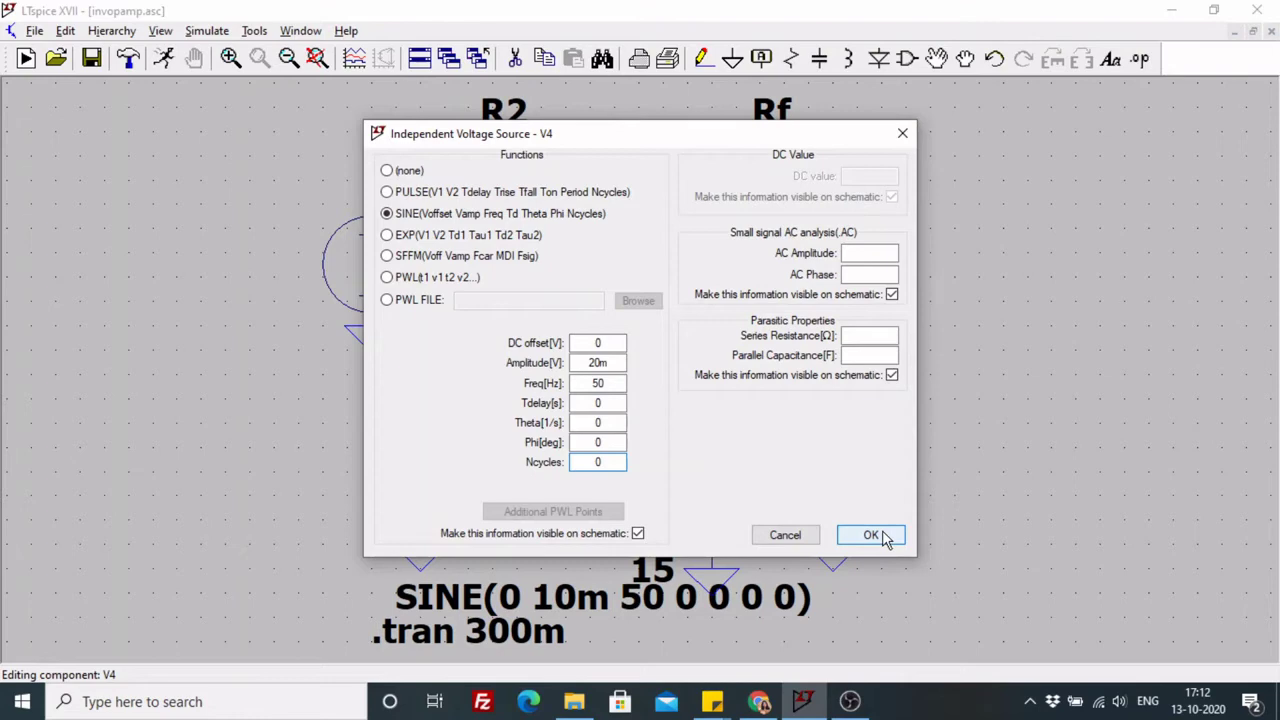
left_click(874, 534)
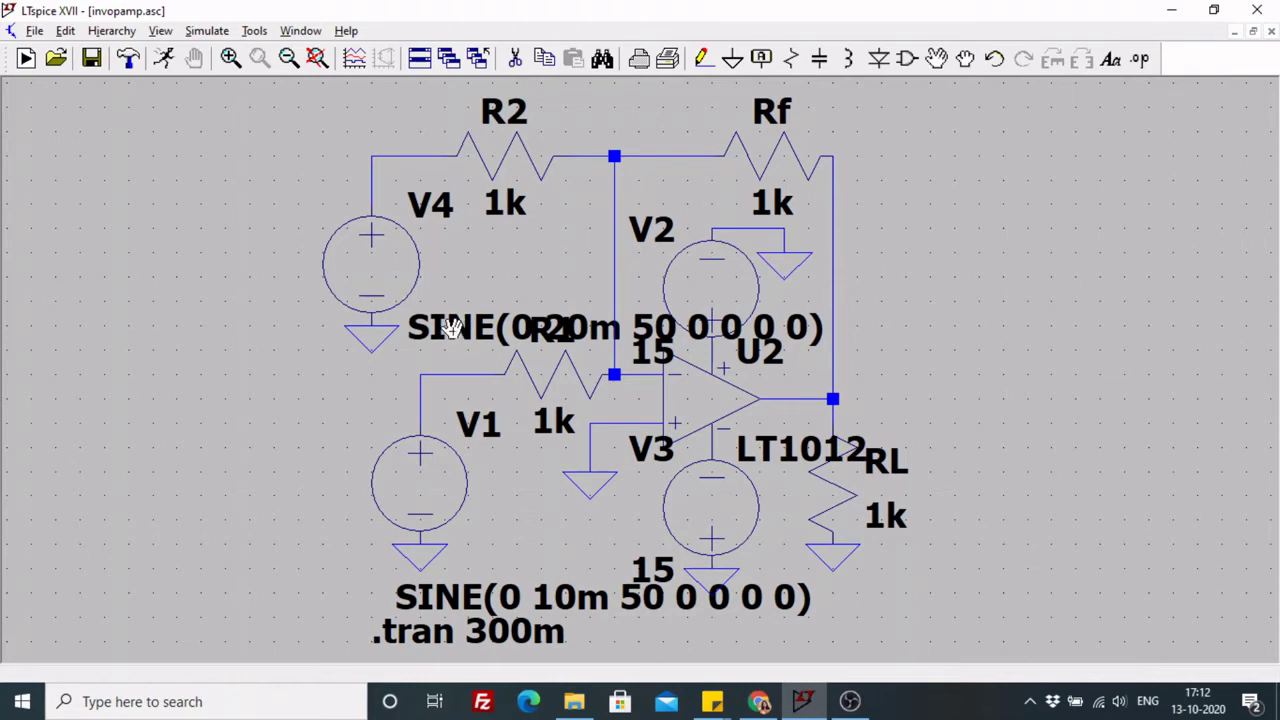
left_click_drag(452, 328, 12, 366)
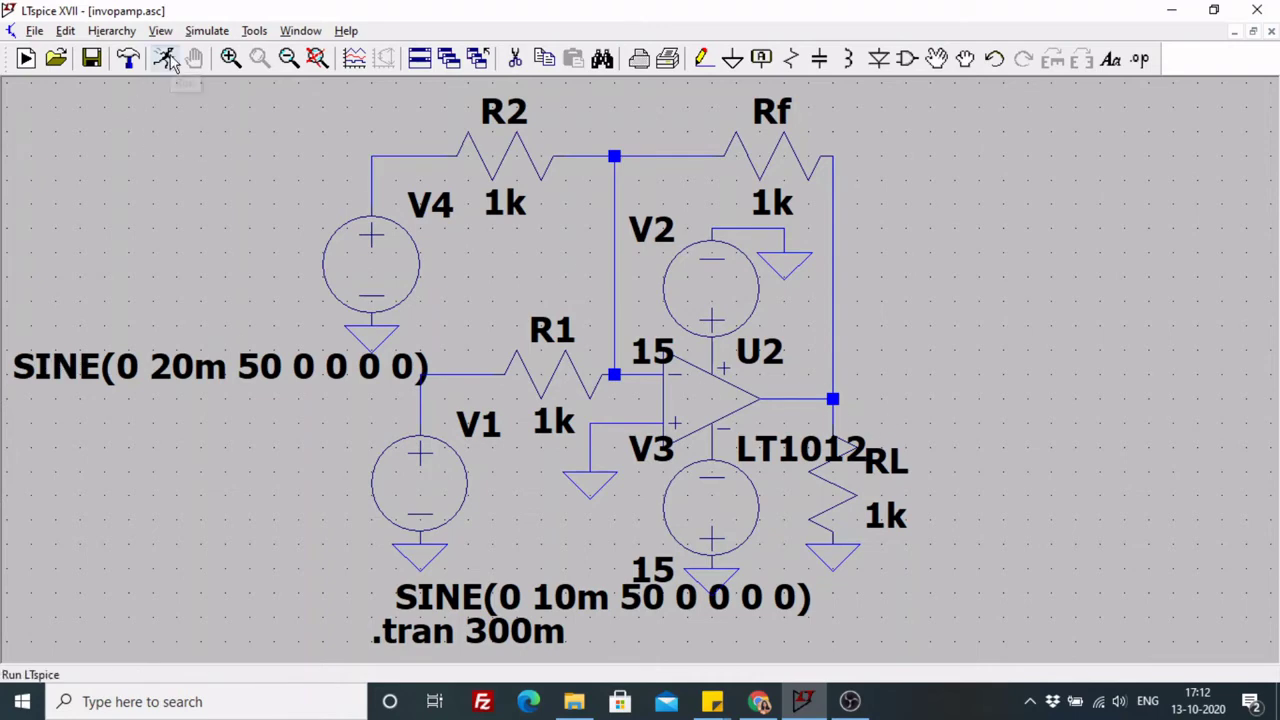
- Rerun the simulation, add a second plot pane, and plot the R1 input V(n003)
left_click(166, 59)
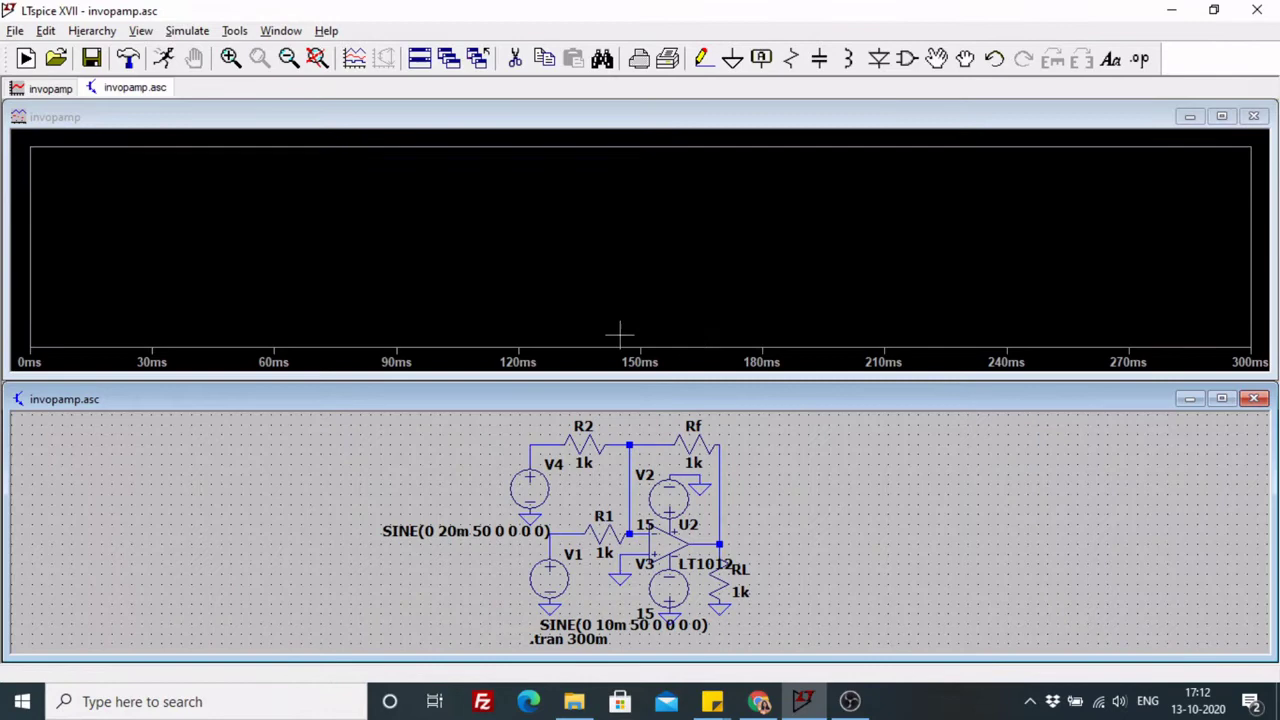
right_click(521, 199)
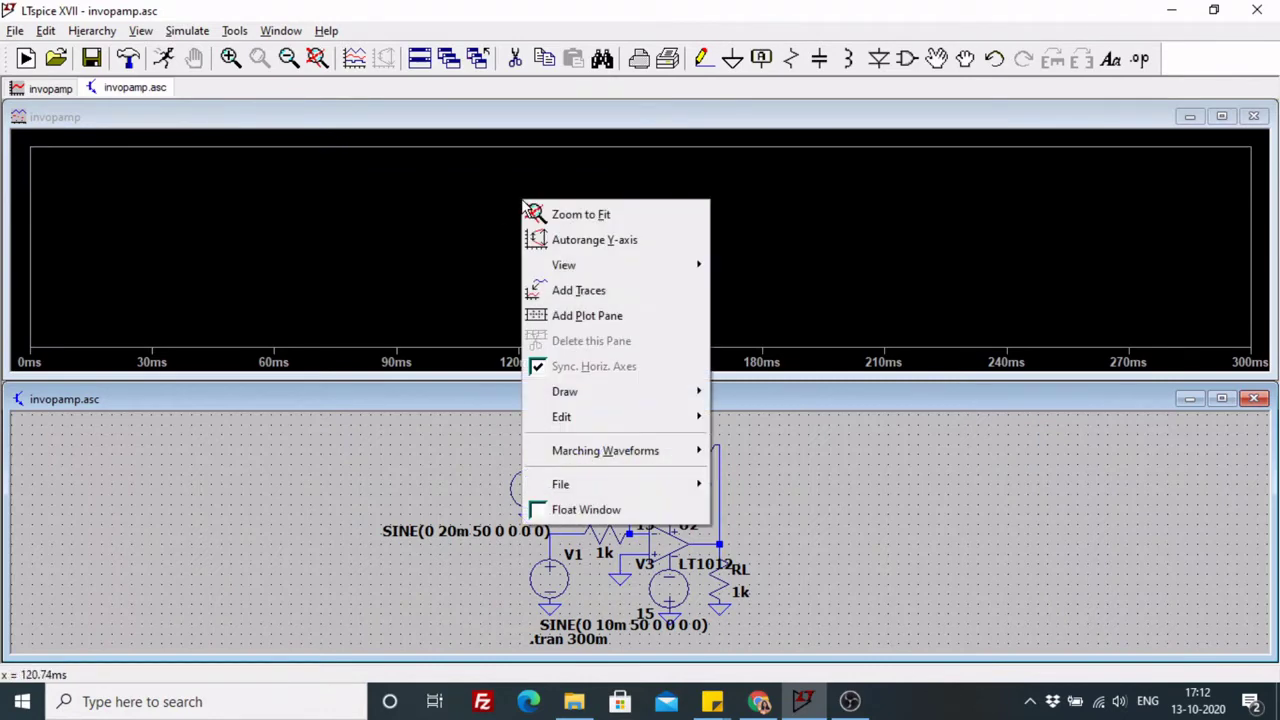
left_click(603, 316)
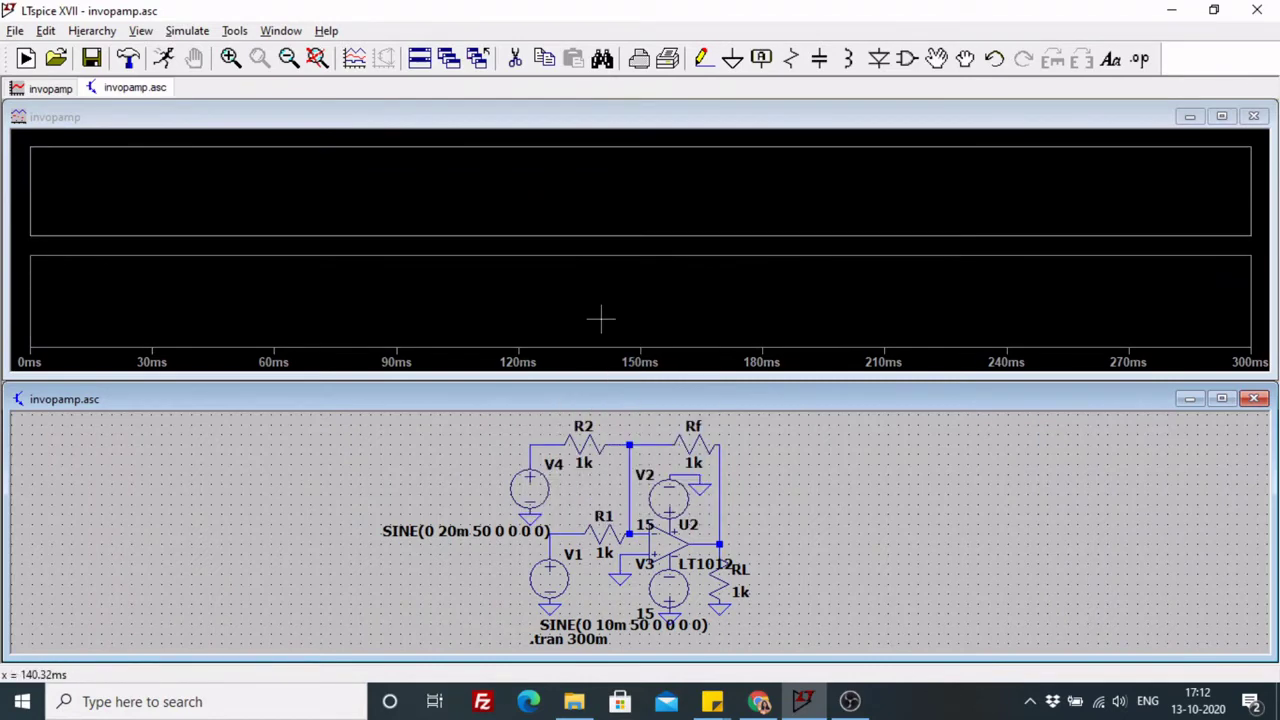
left_click(539, 185)
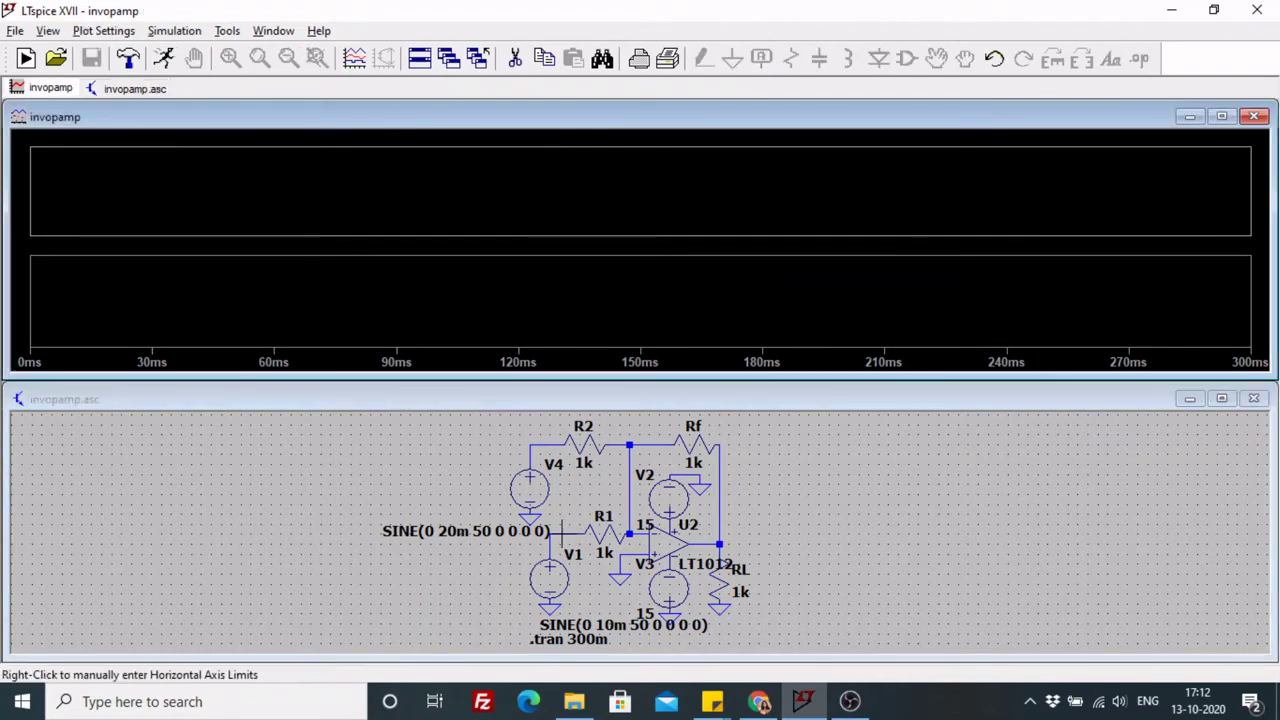
left_click(419, 593)
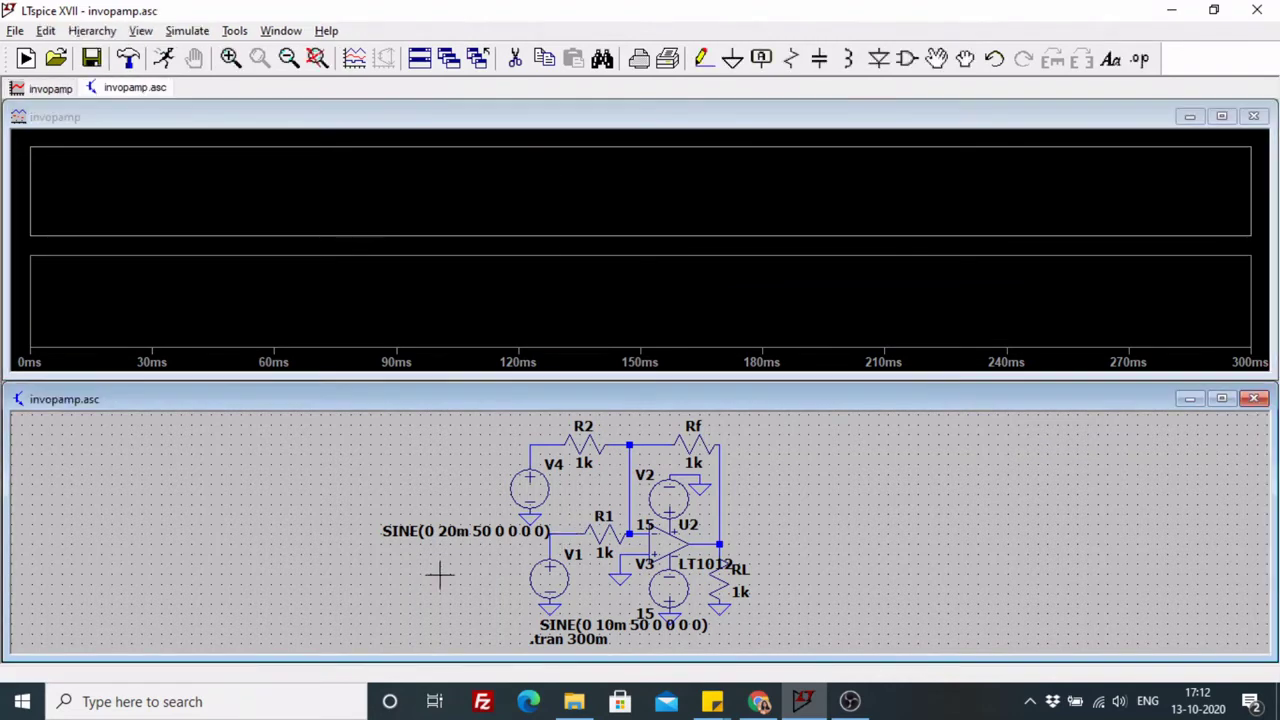
left_click(567, 530)
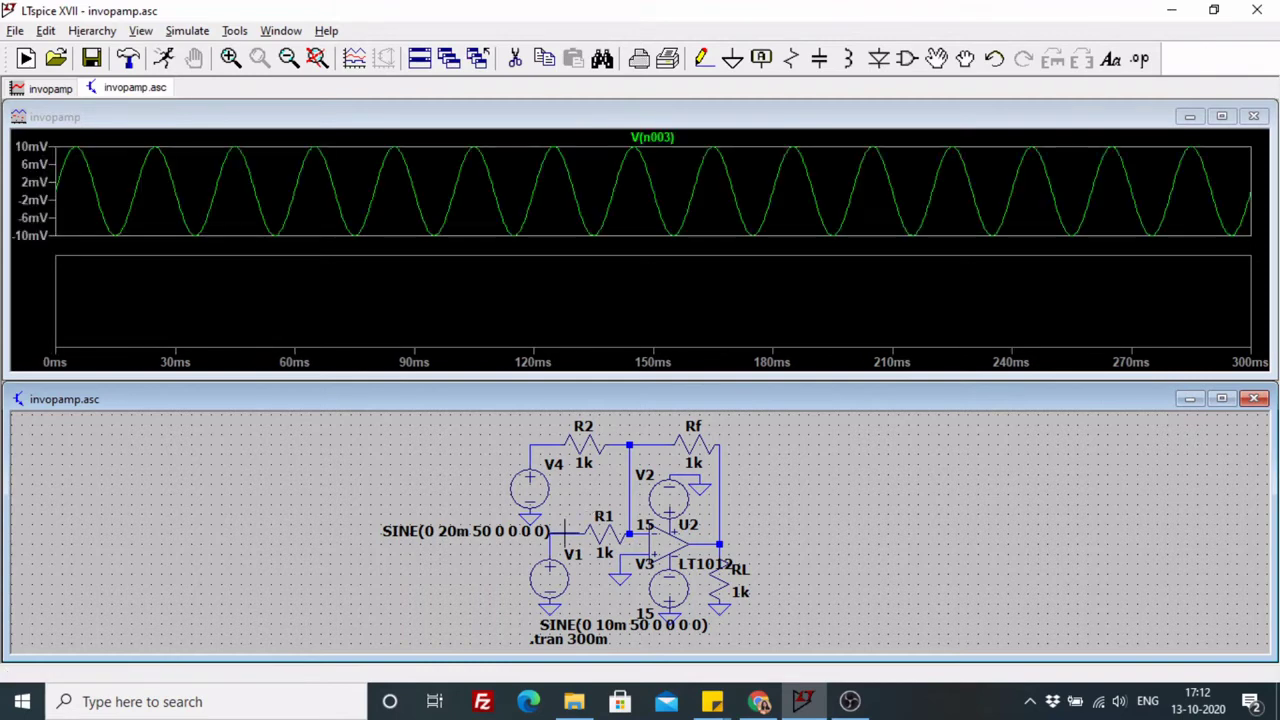
- Add a third plot pane and plot the V4 input voltage V(n001)
left_click(184, 287)
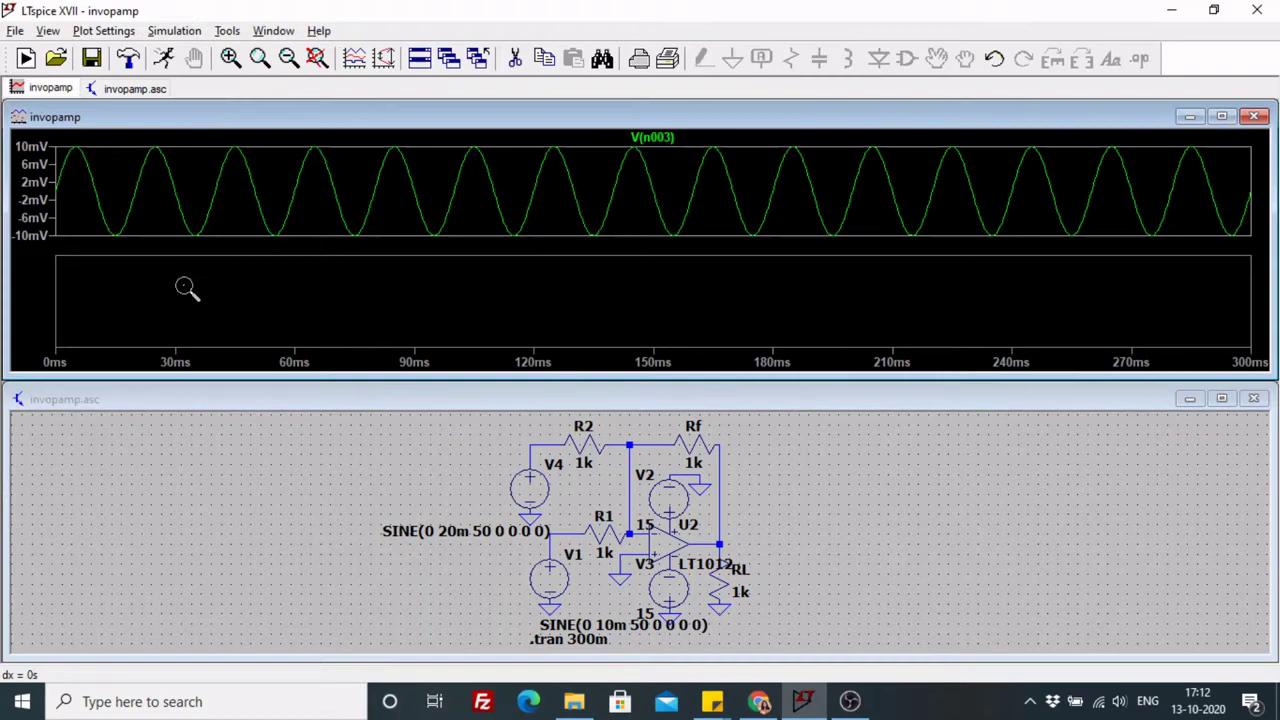
right_click(184, 287)
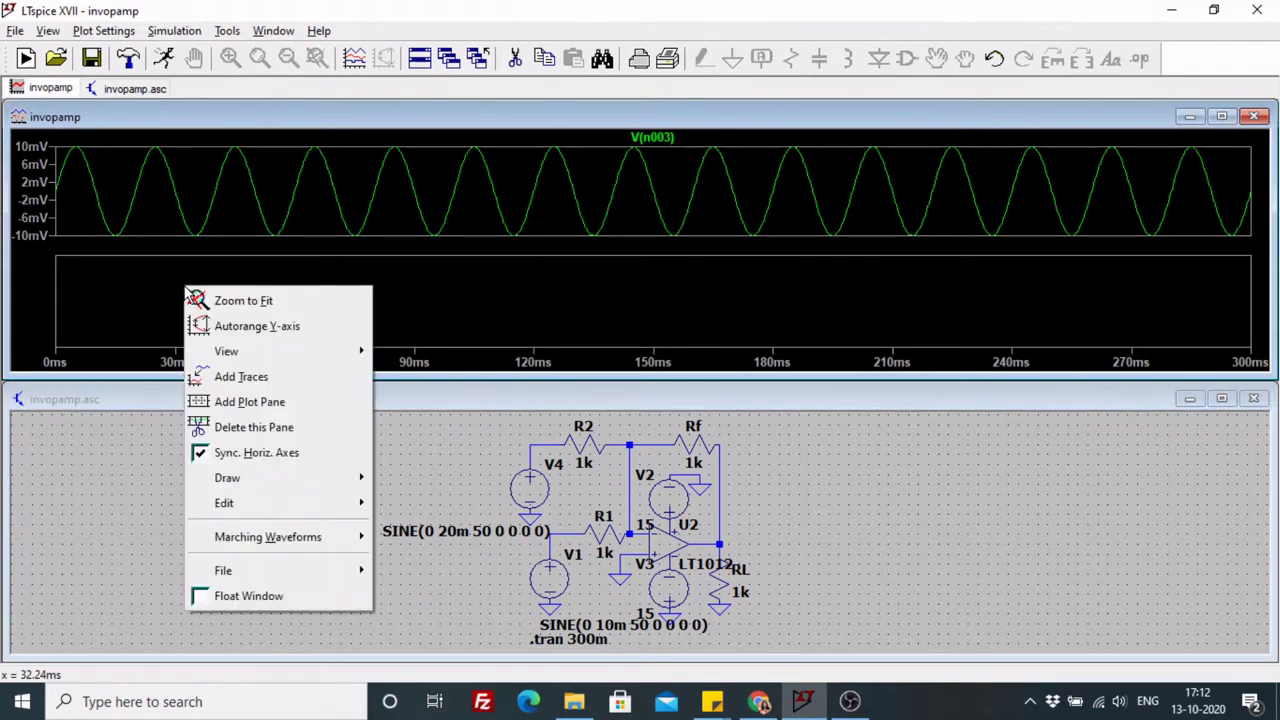
left_click(250, 401)
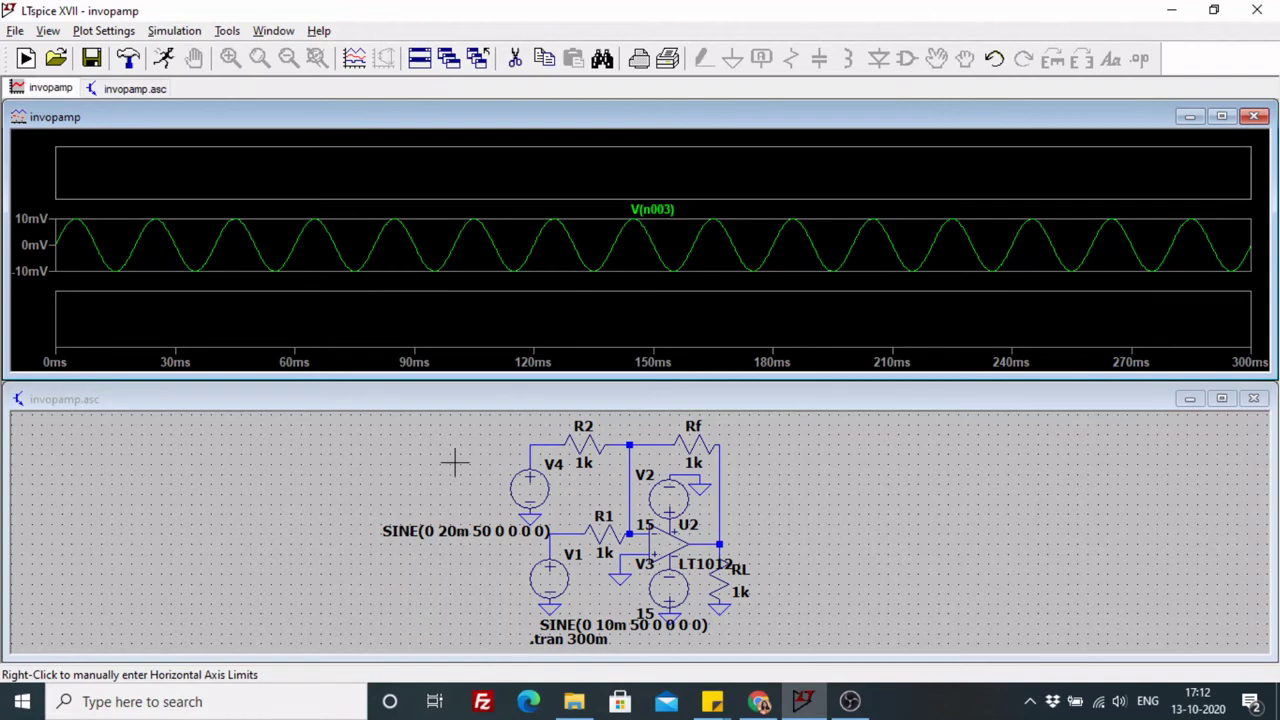
left_click(546, 424)
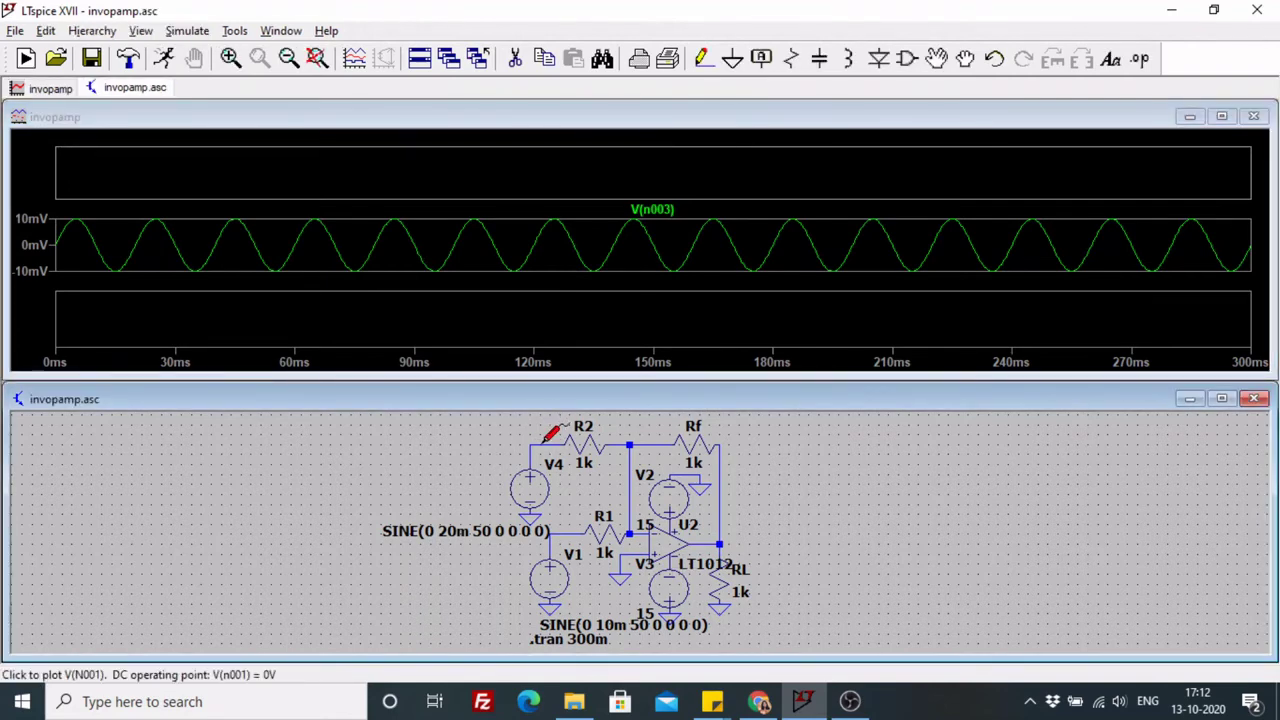
left_click(546, 442)
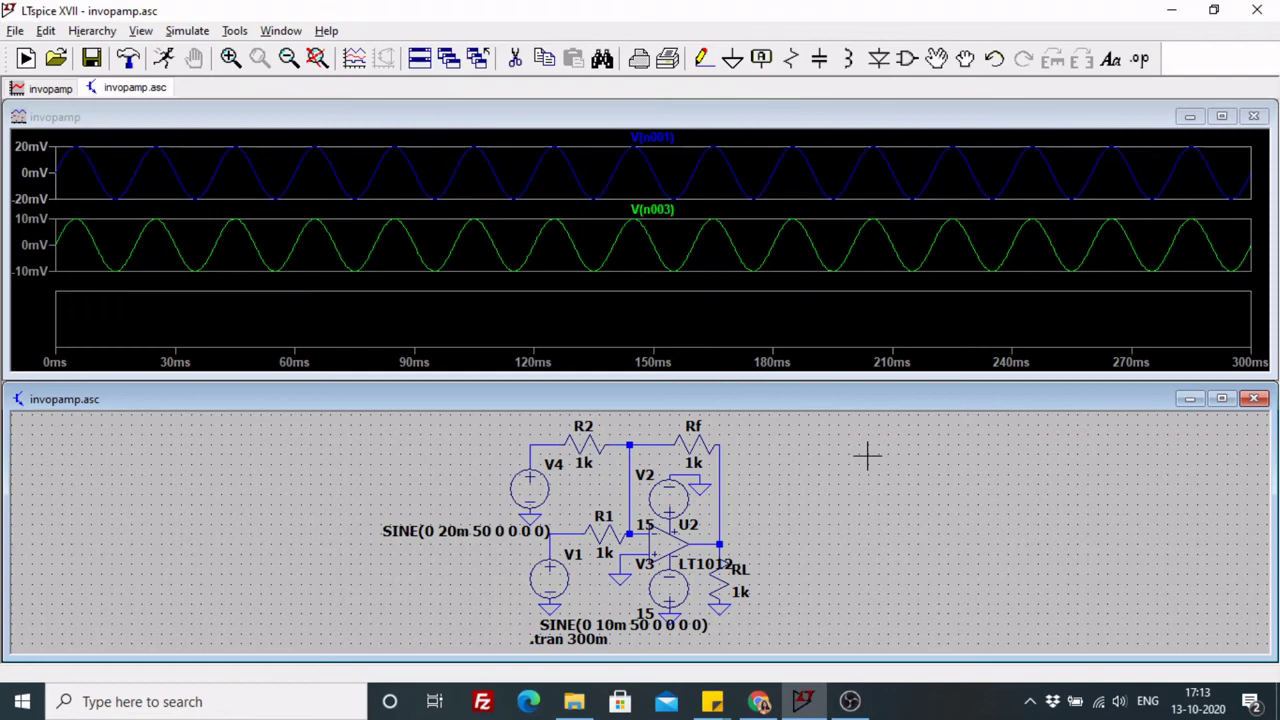
- Probe the op-amp output to plot the ±30 mV V(n004) in the third pane
left_click(806, 317)
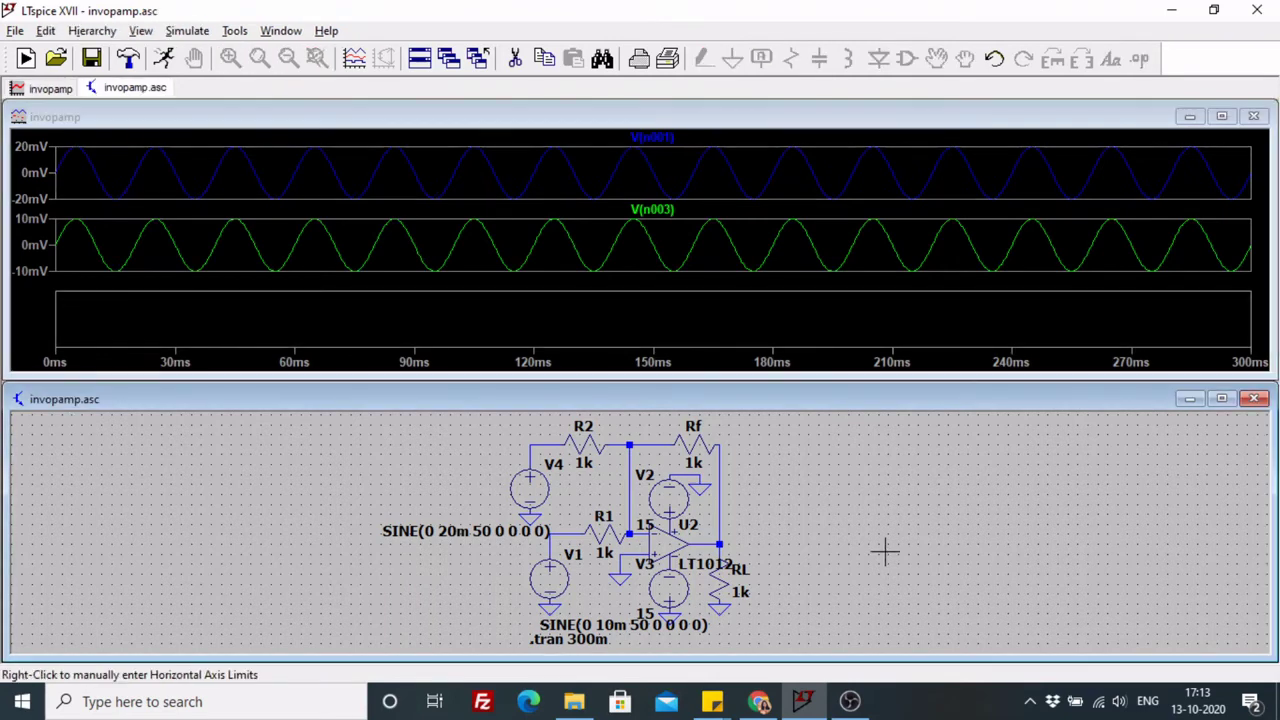
left_click(884, 551)
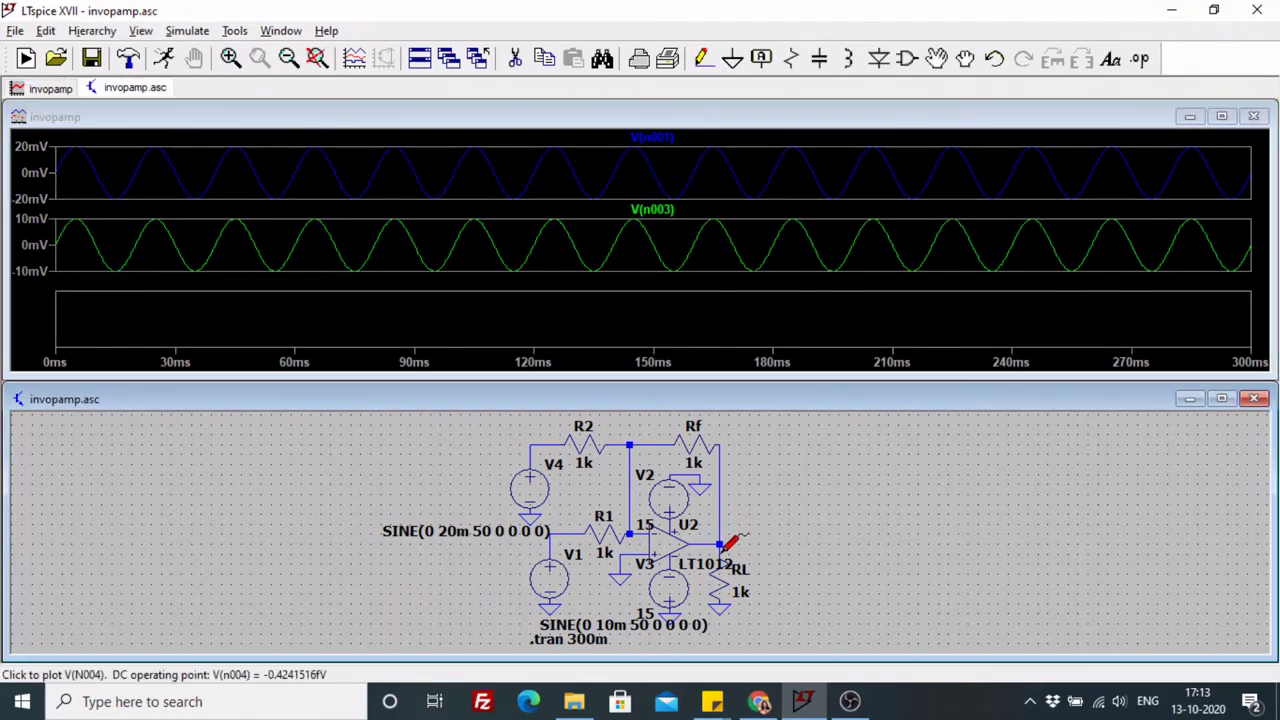
left_click(722, 548)
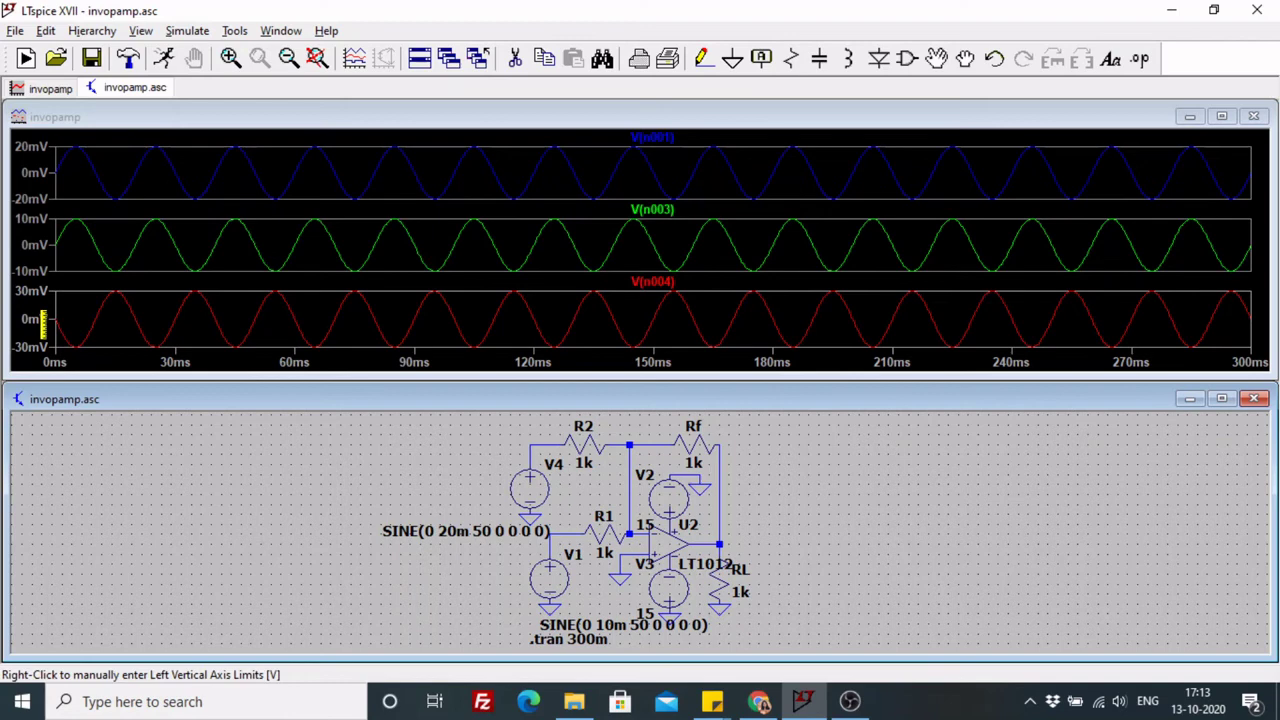
- Delete the V(n004) and V(n003) panes, then overlay both traces with V(n001)
right_click(483, 306)
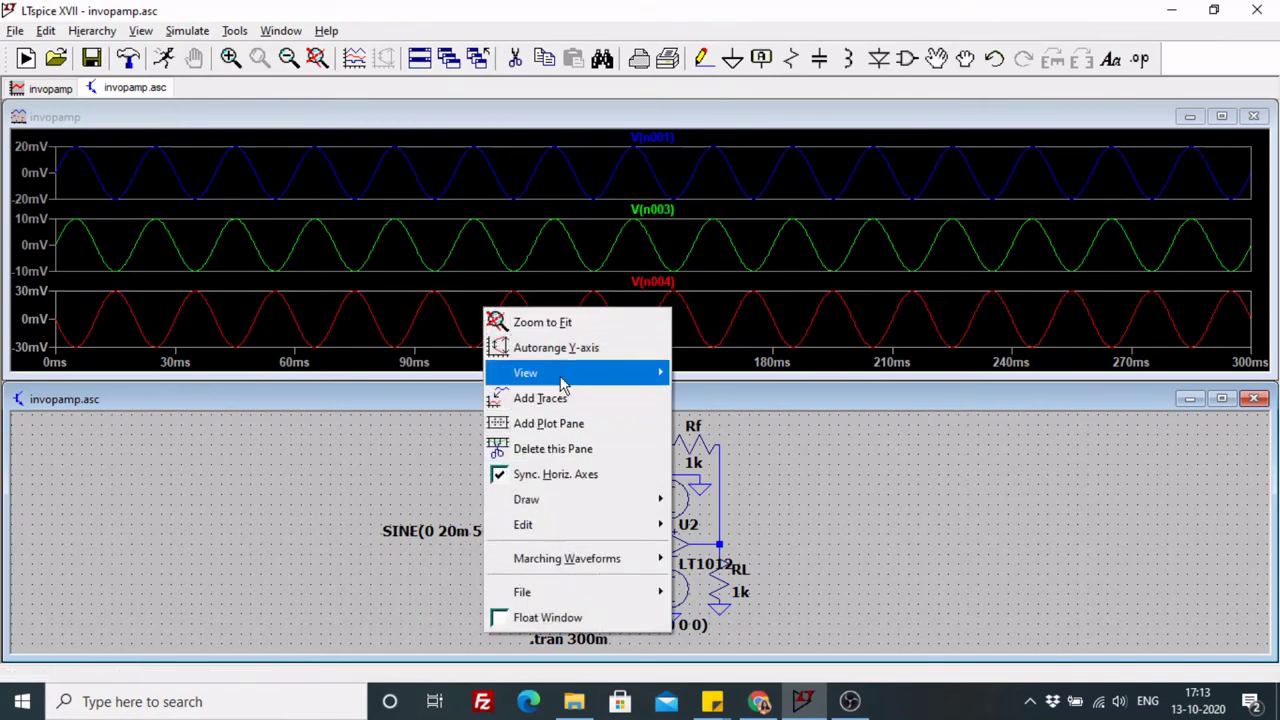
left_click(560, 451)
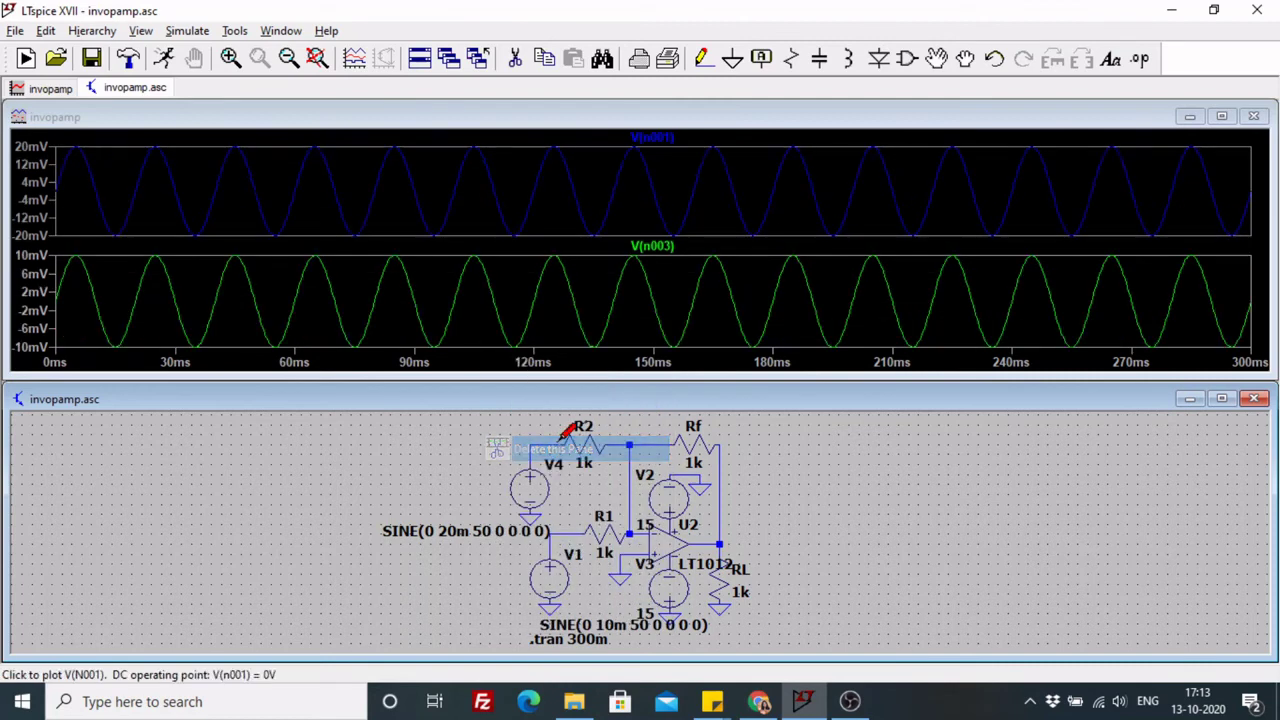
right_click(527, 300)
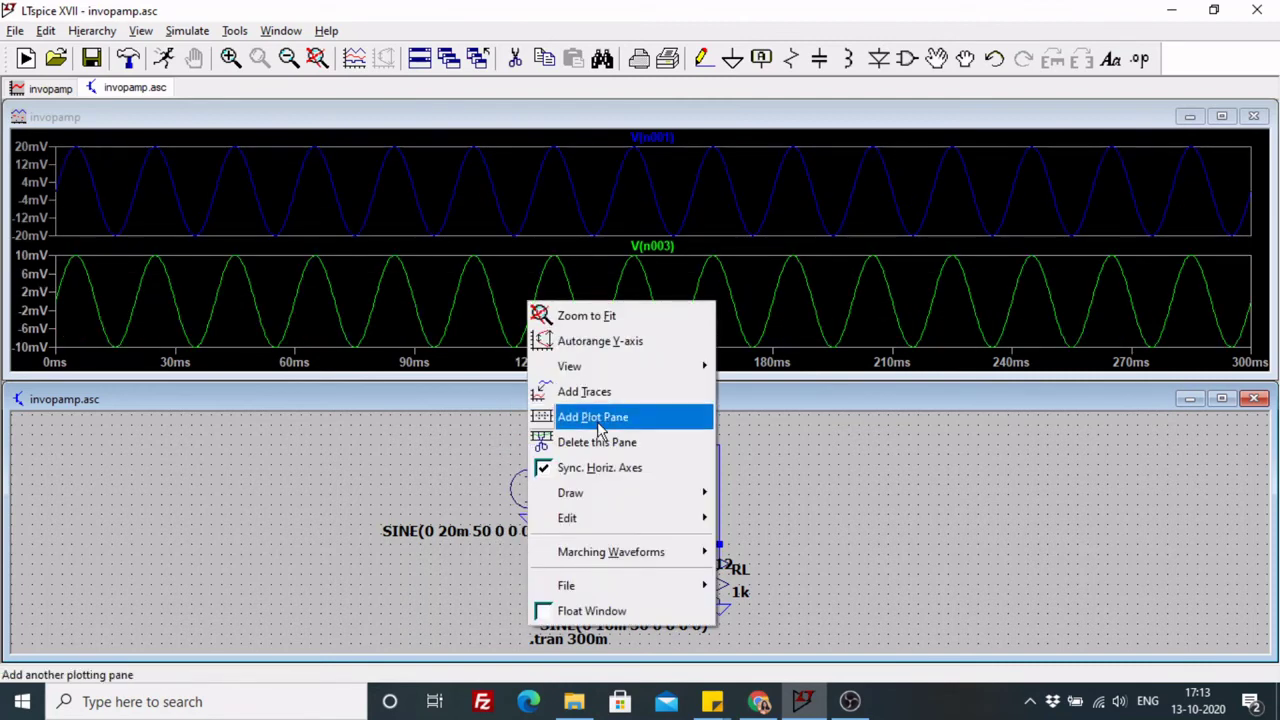
left_click(597, 451)
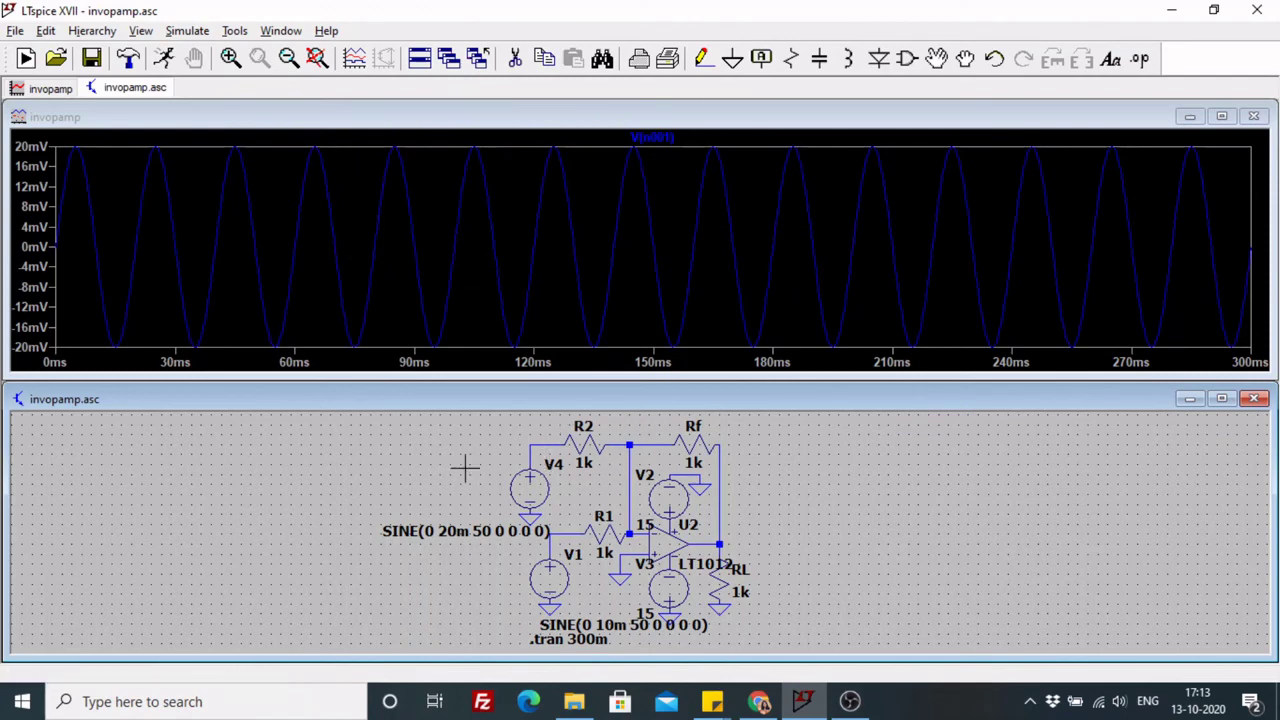
left_click(569, 531)
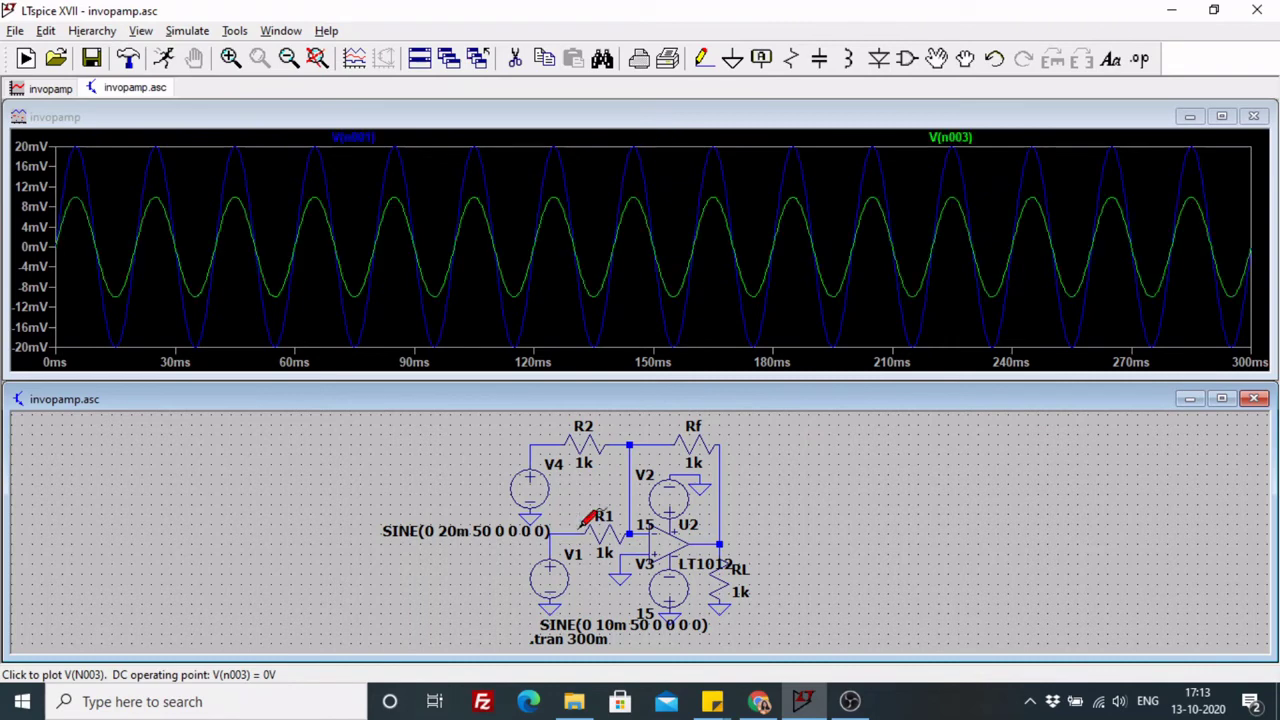
left_click(722, 549)
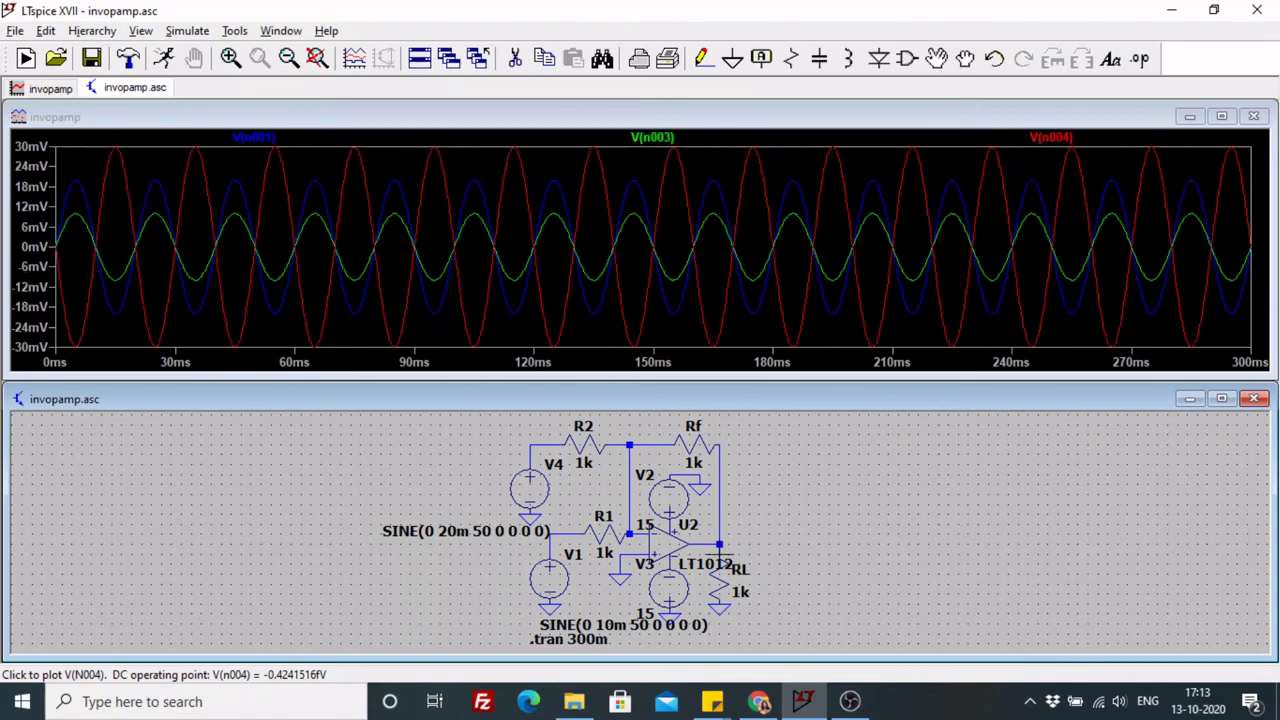